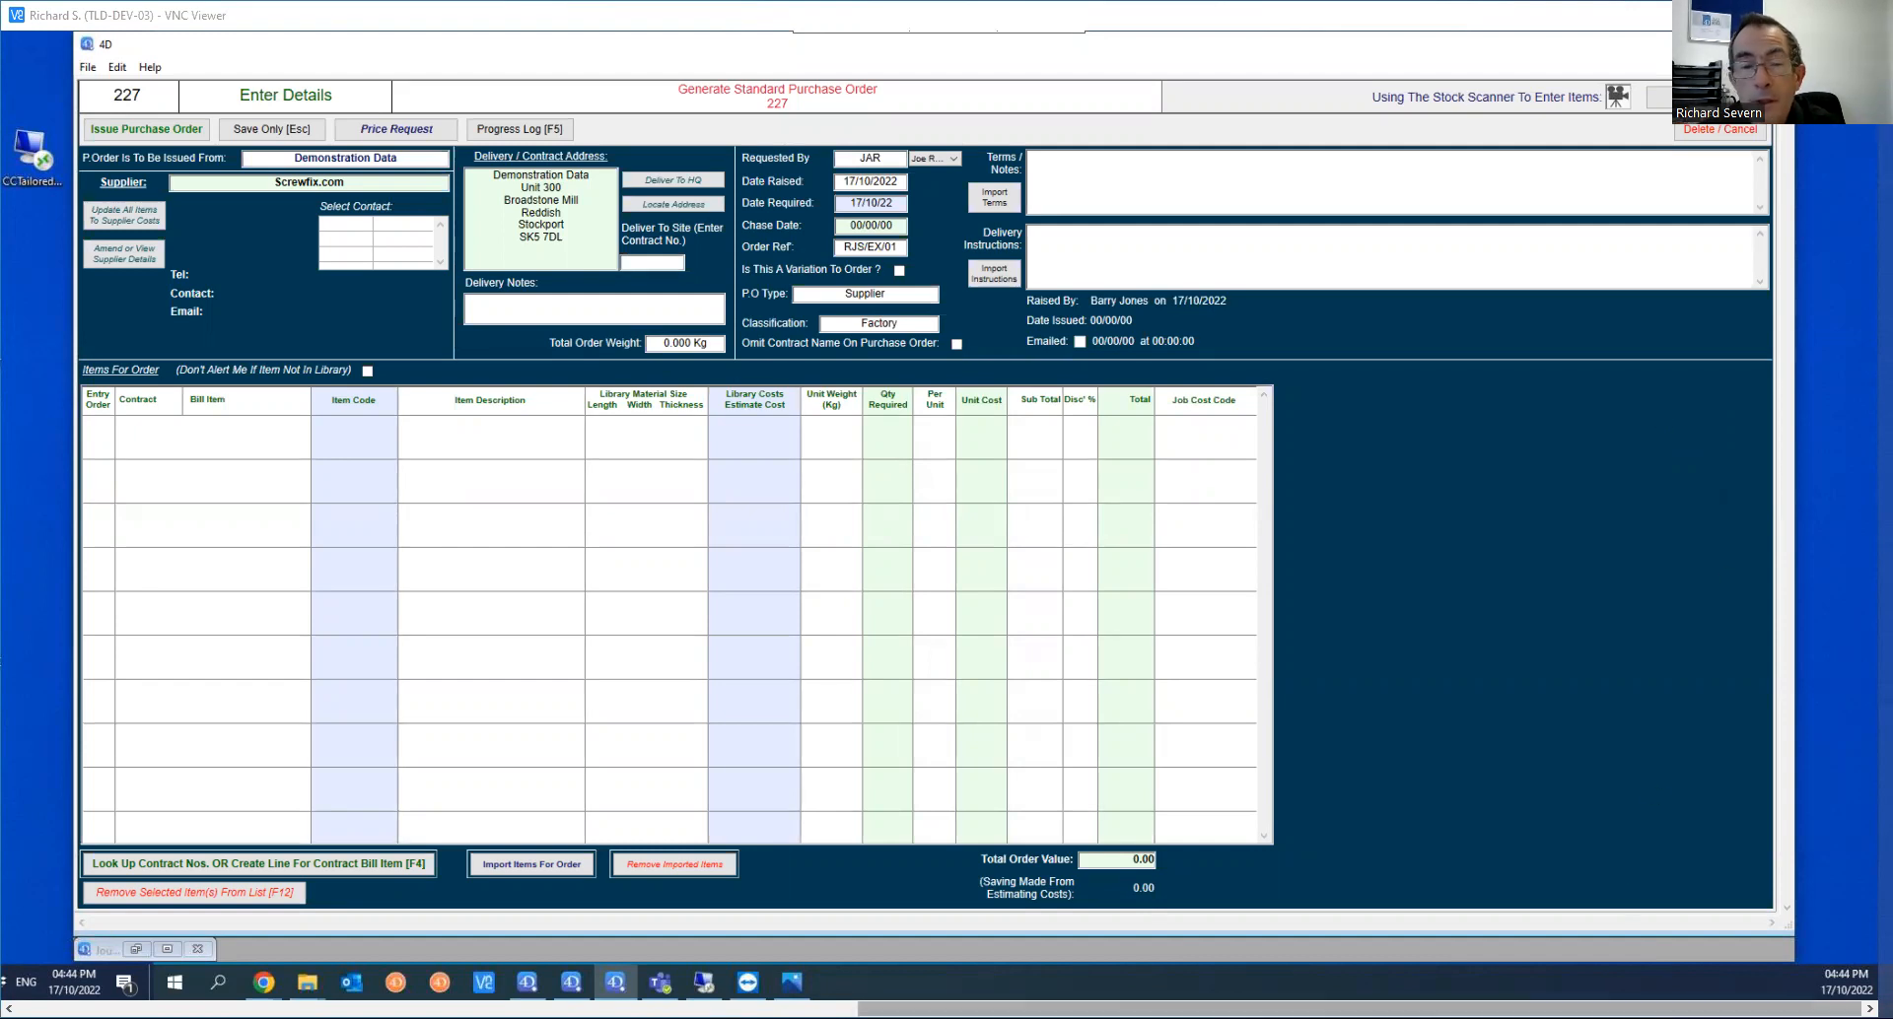
Step: Examine the photo of the wall plug box and its printed item label, and return to the purchase order
drag(1360, 1009, 520, 1009)
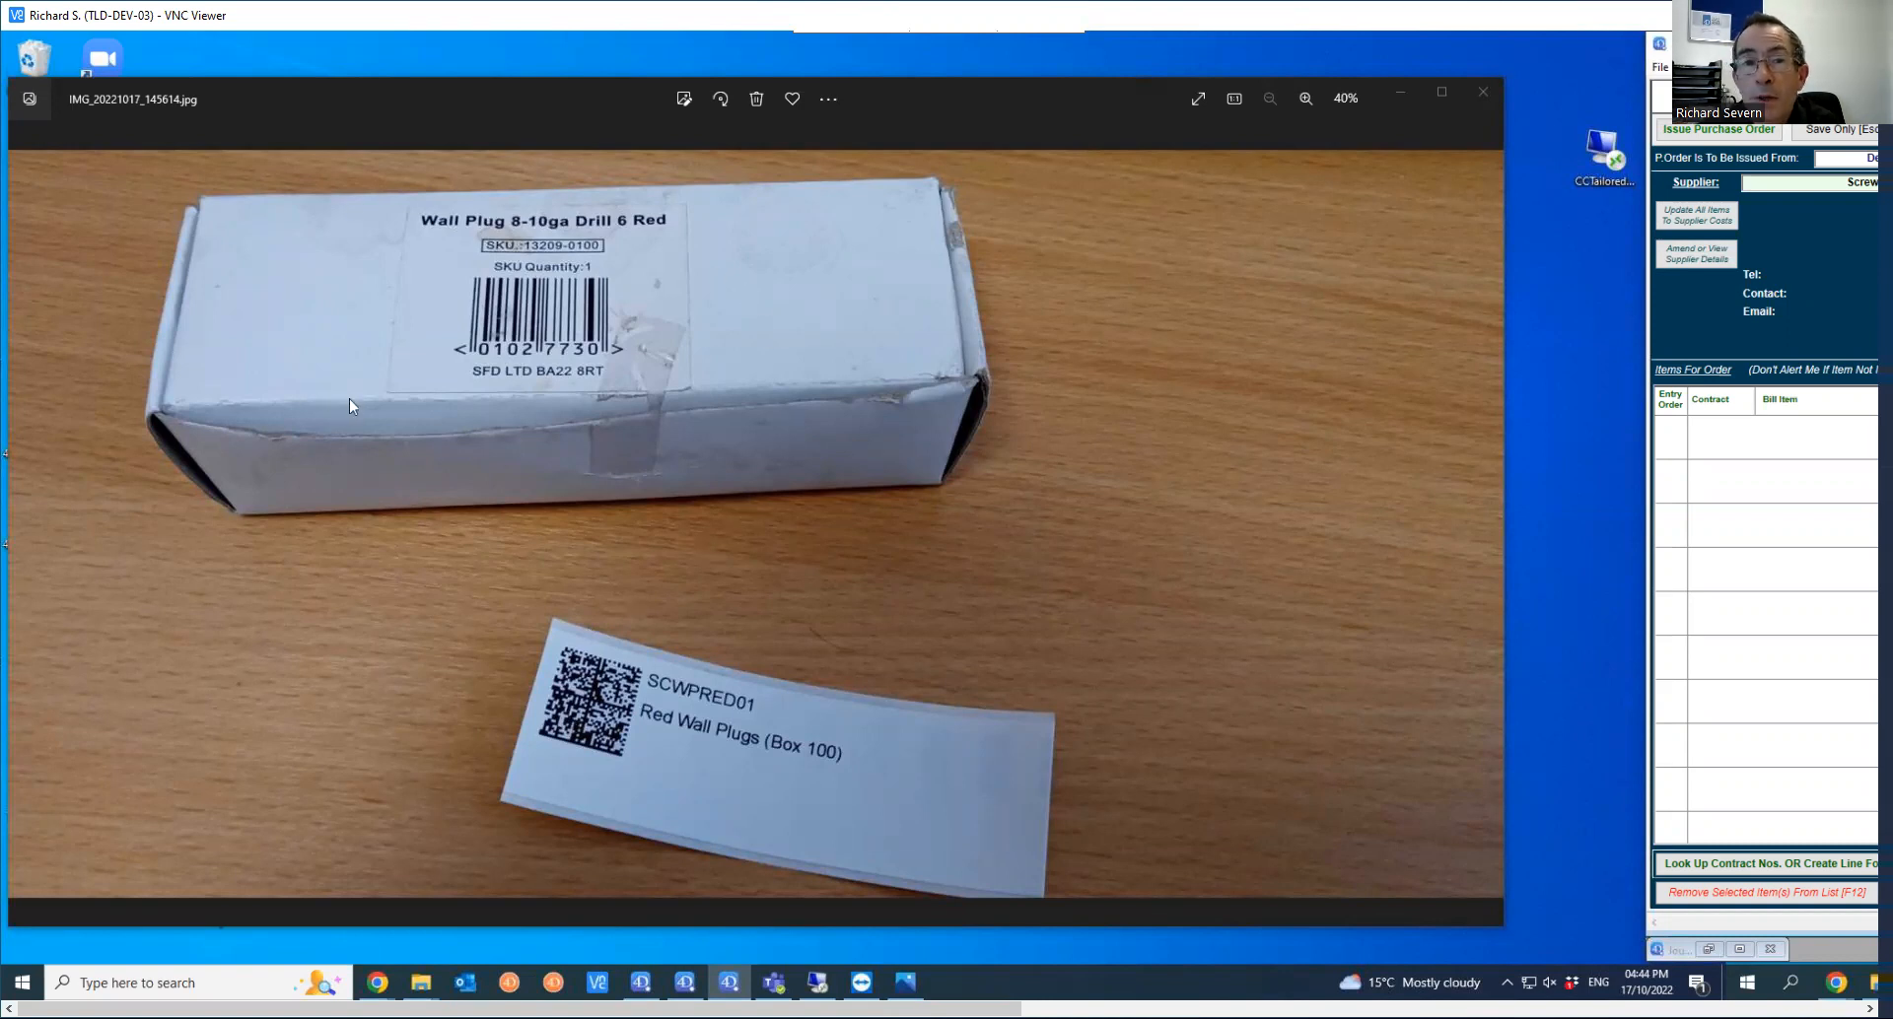
drag(983, 1008, 1823, 918)
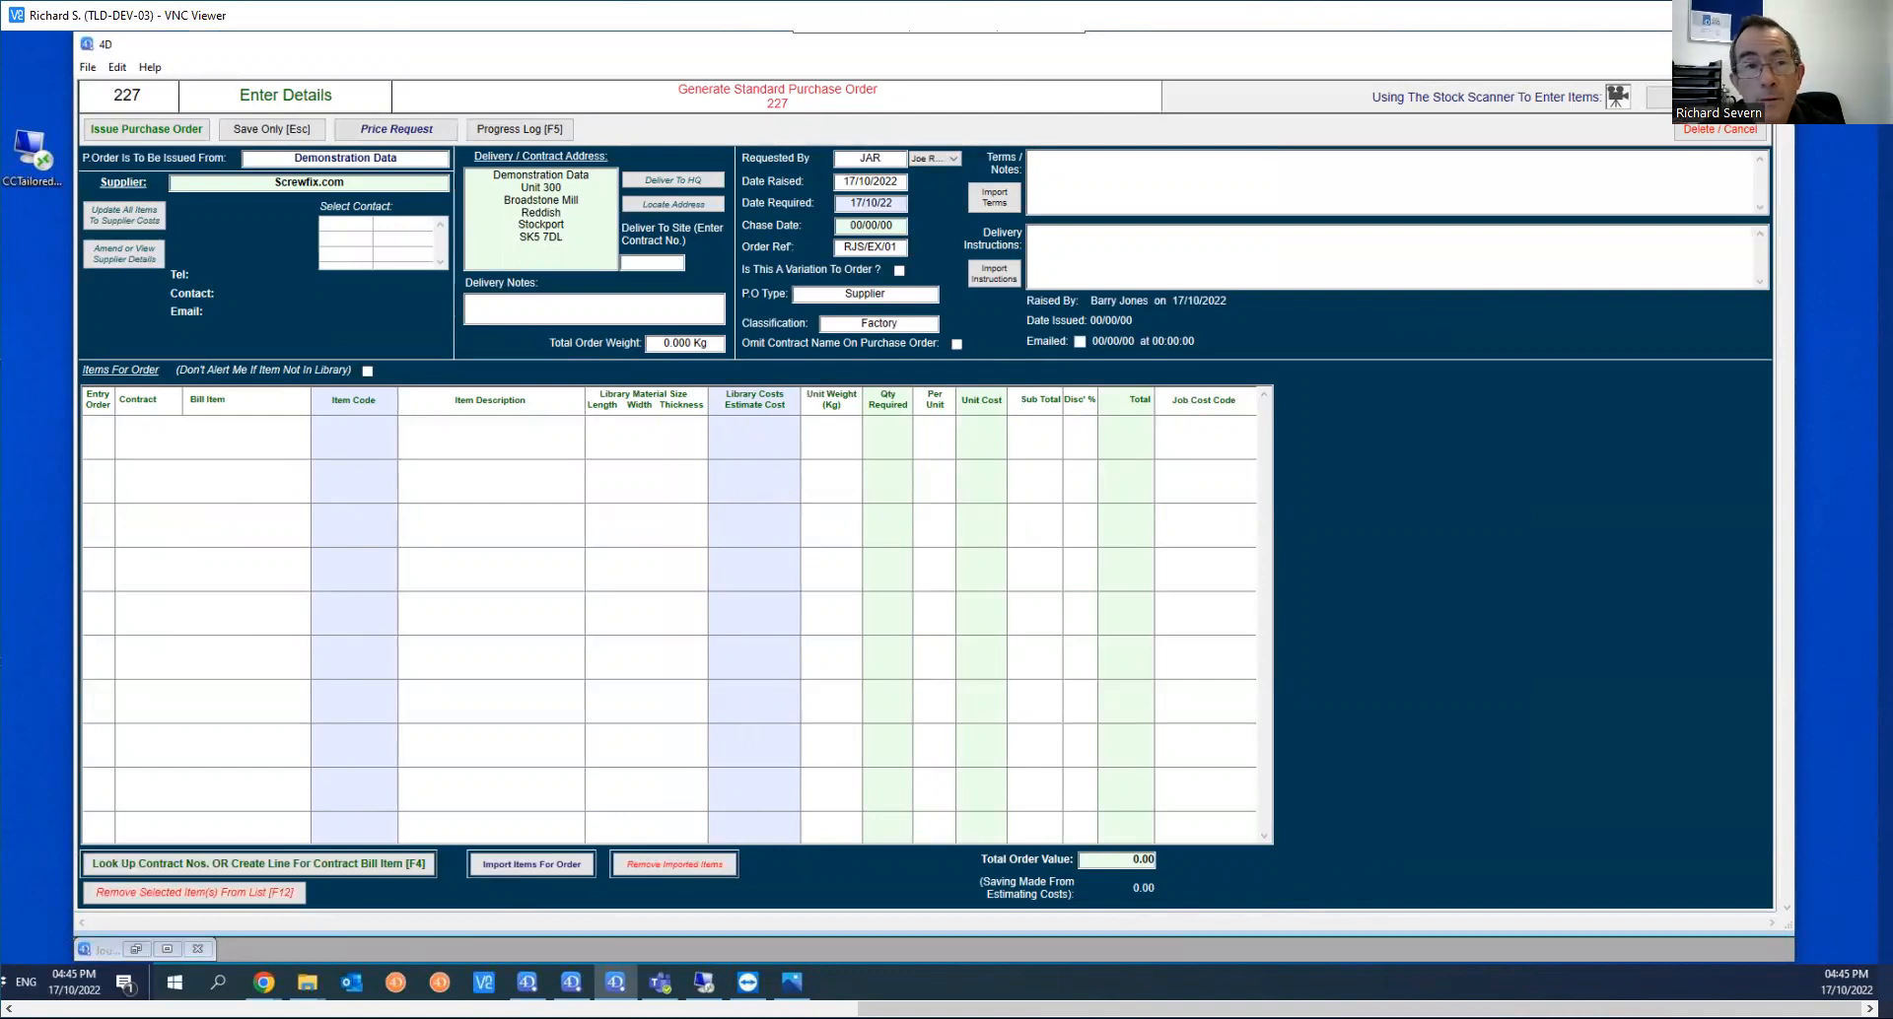
Step: Add an order line for stock contract 1001 with item code SCWPRED01 and a required quantity of 50
double_click(299, 605)
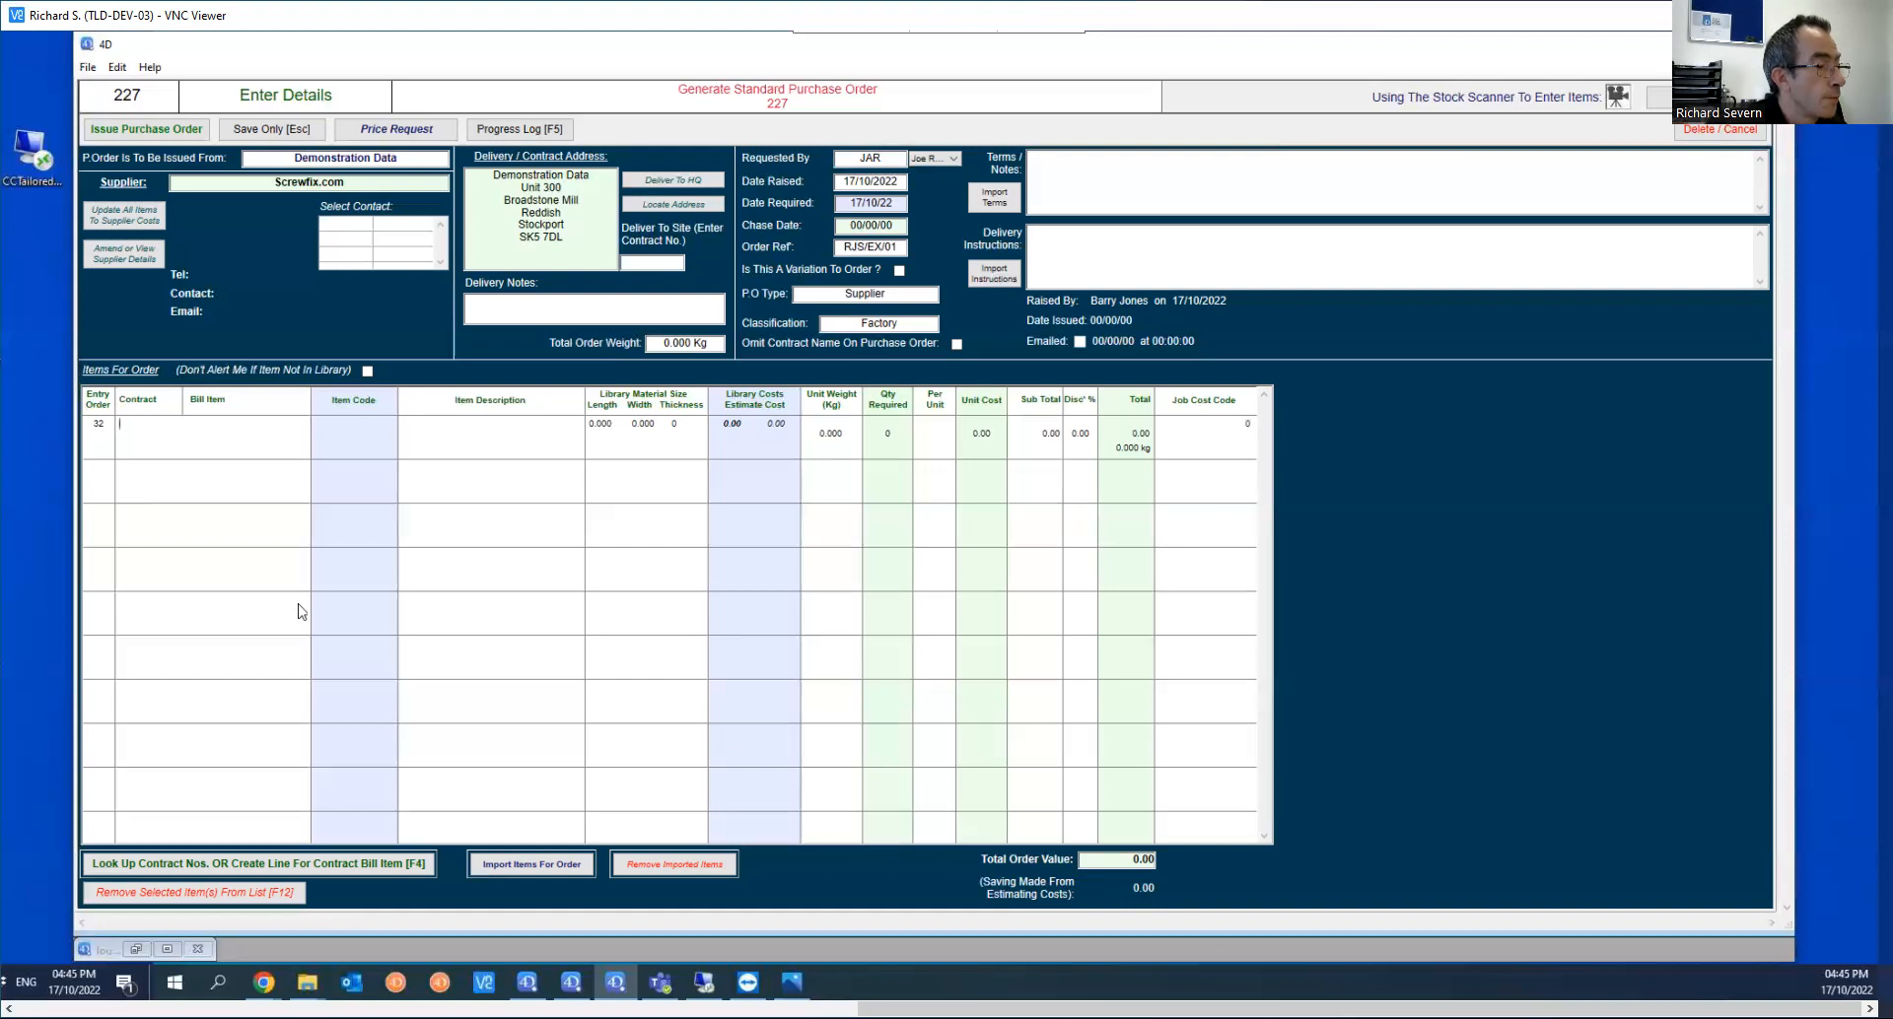
text(I001)
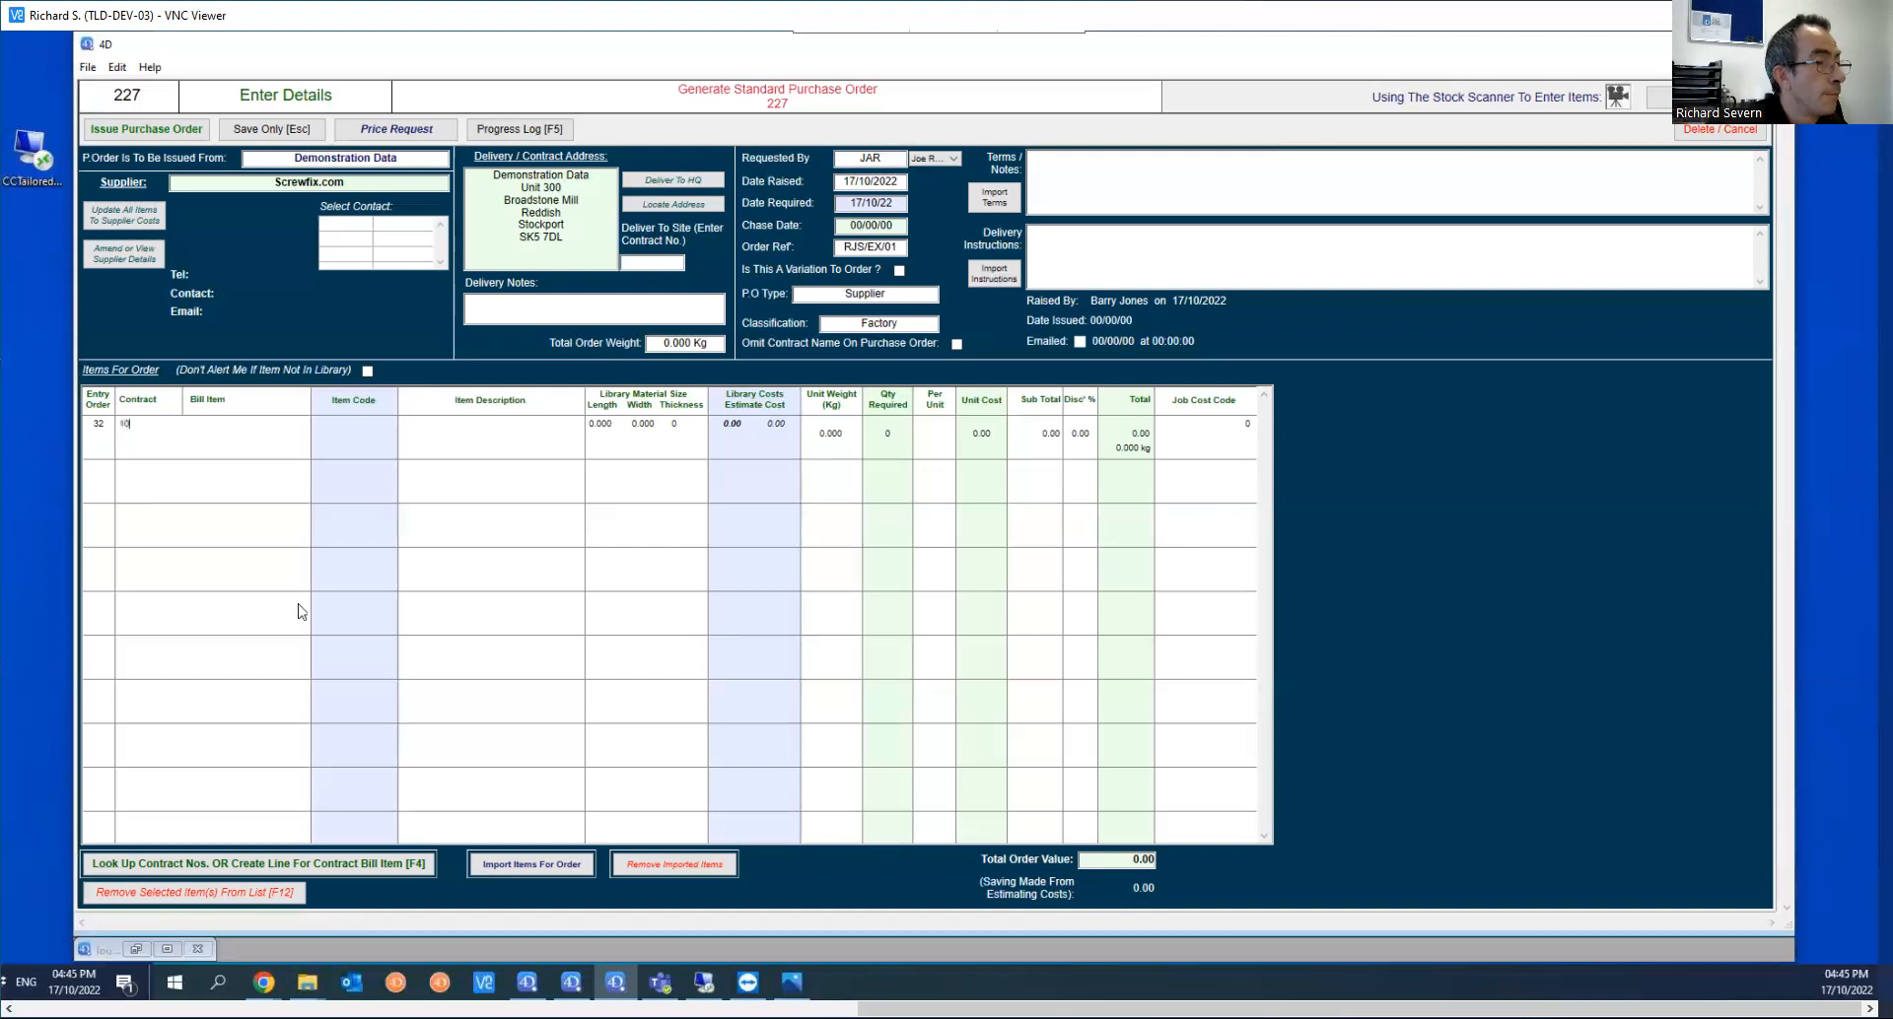
key(Tab)
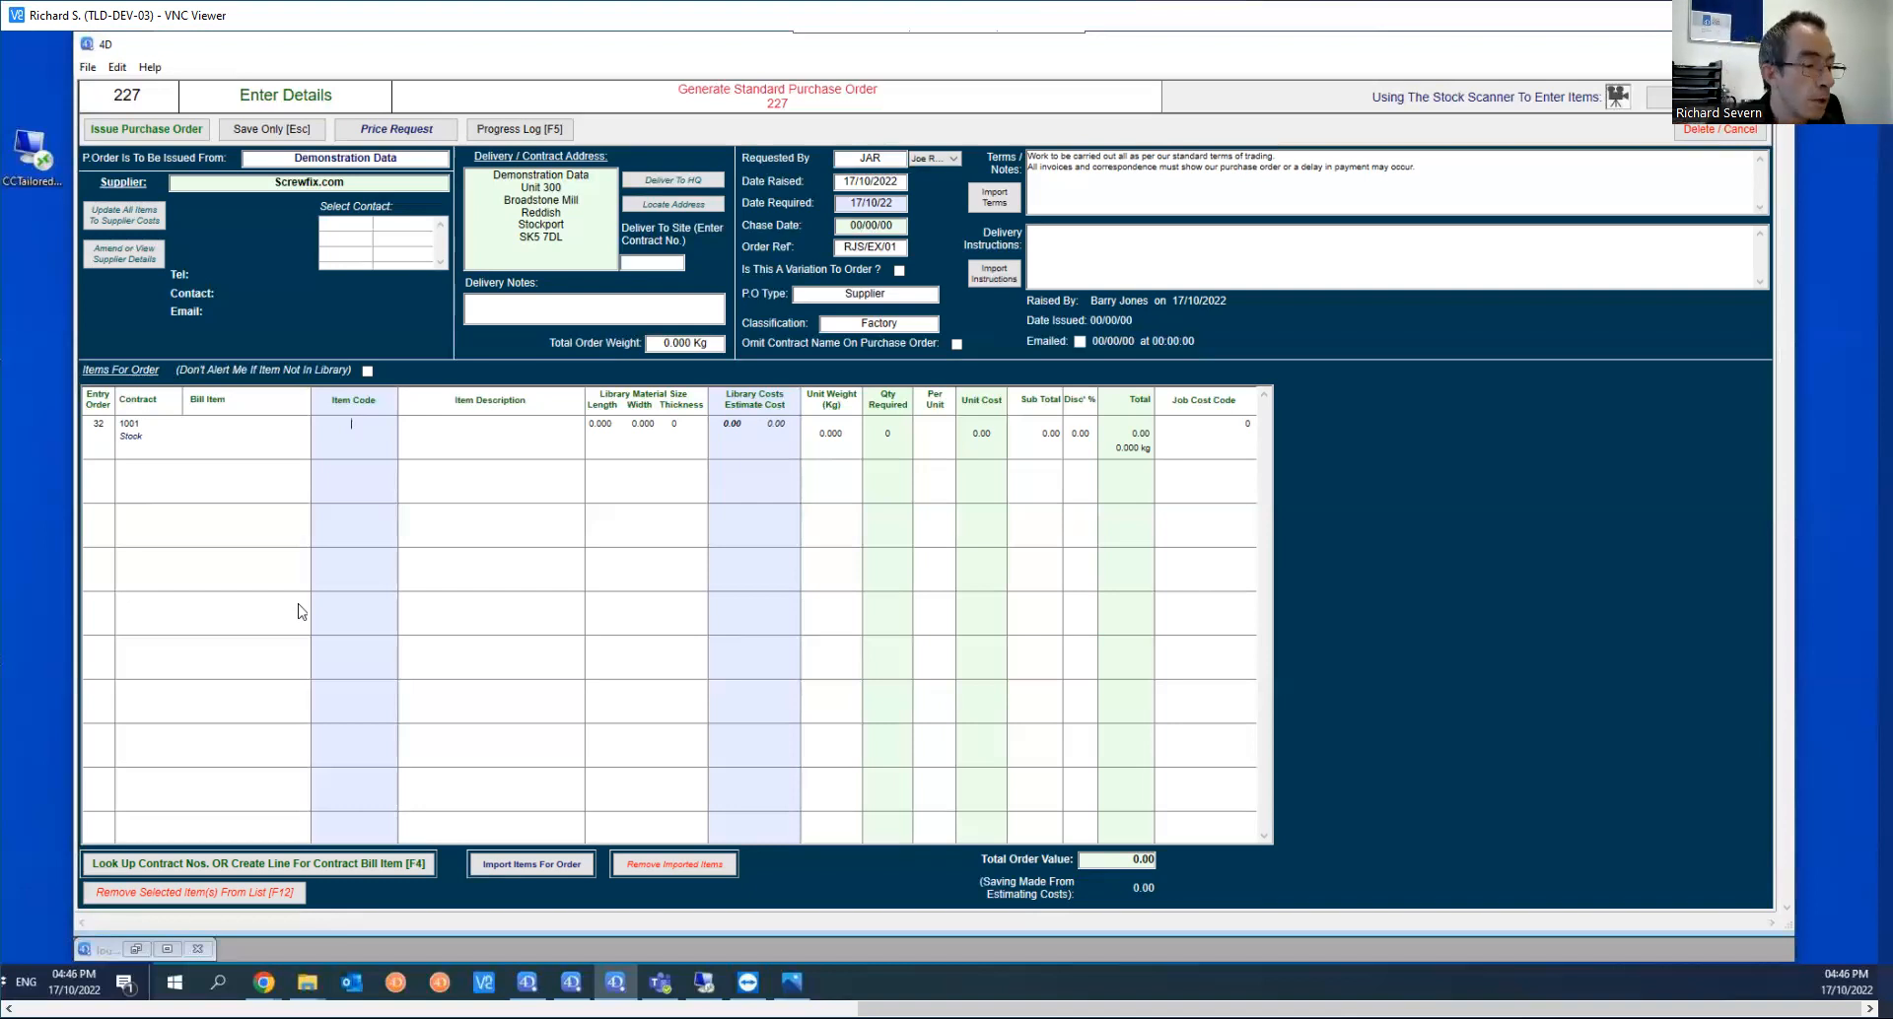
text(SCWPRED01)
key(Tab)
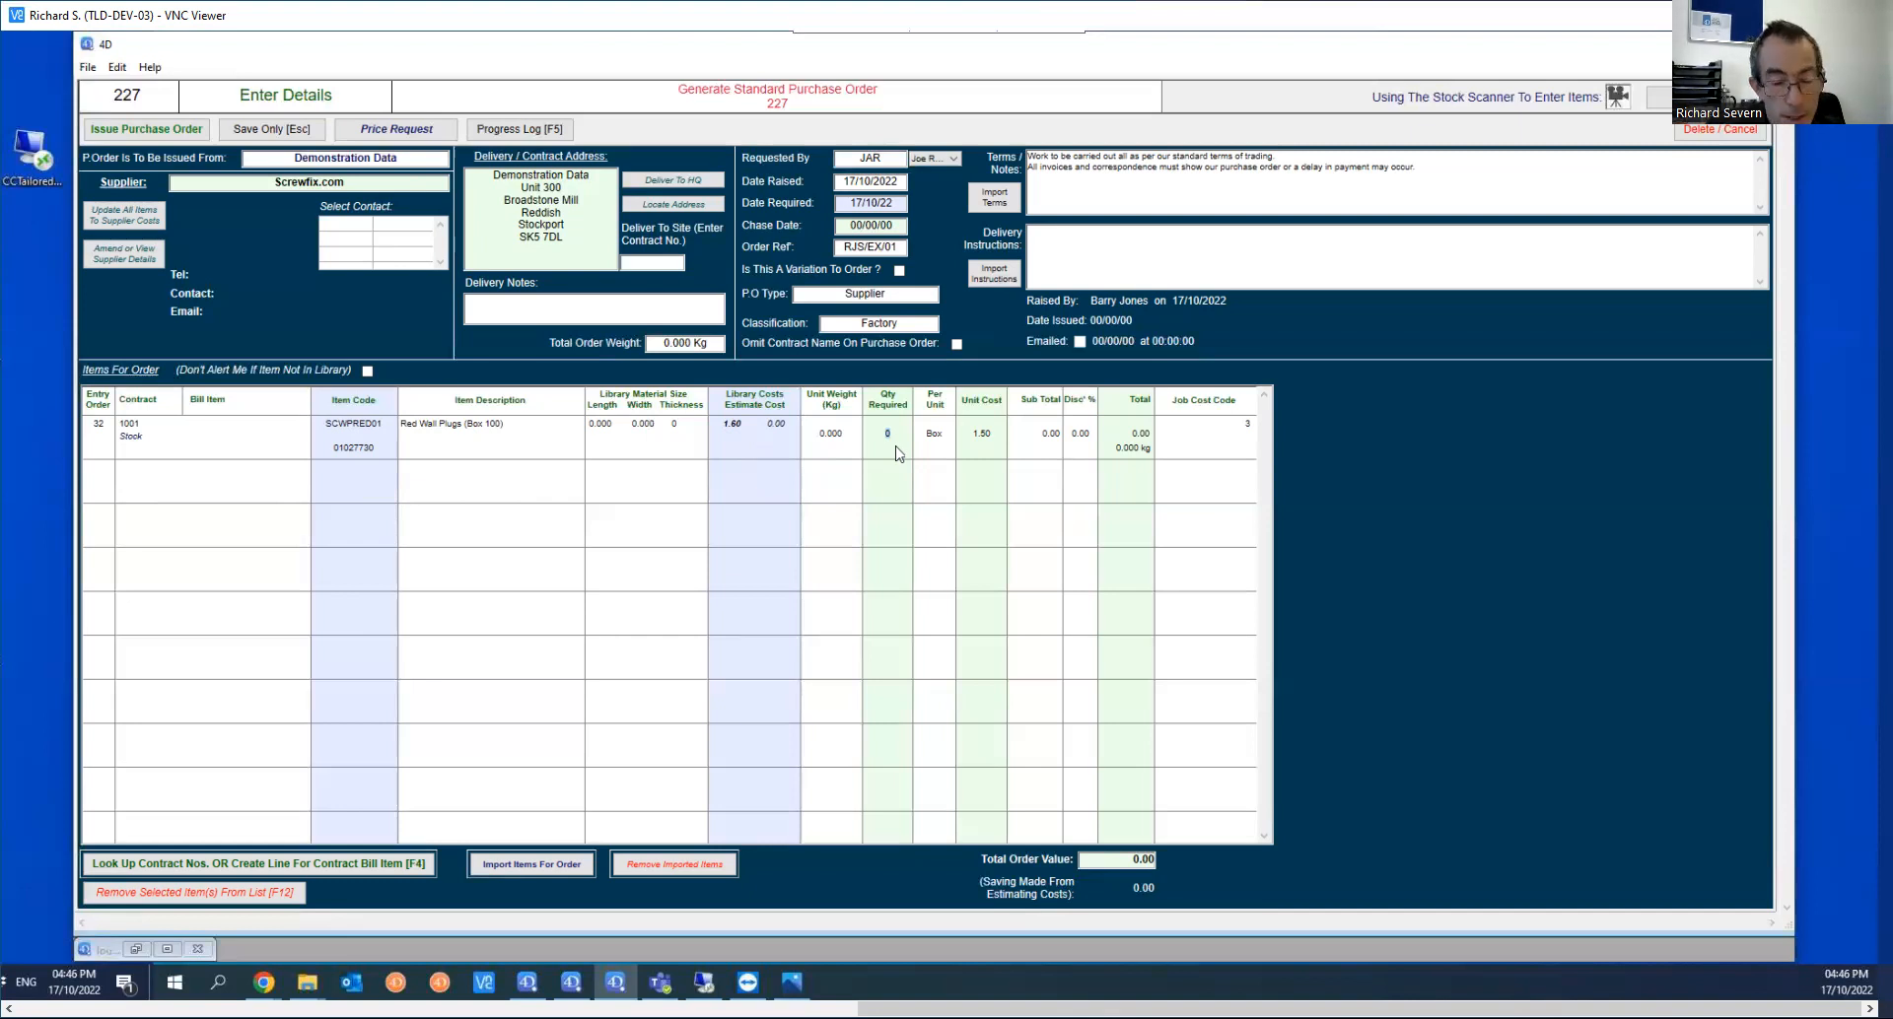
text(0)
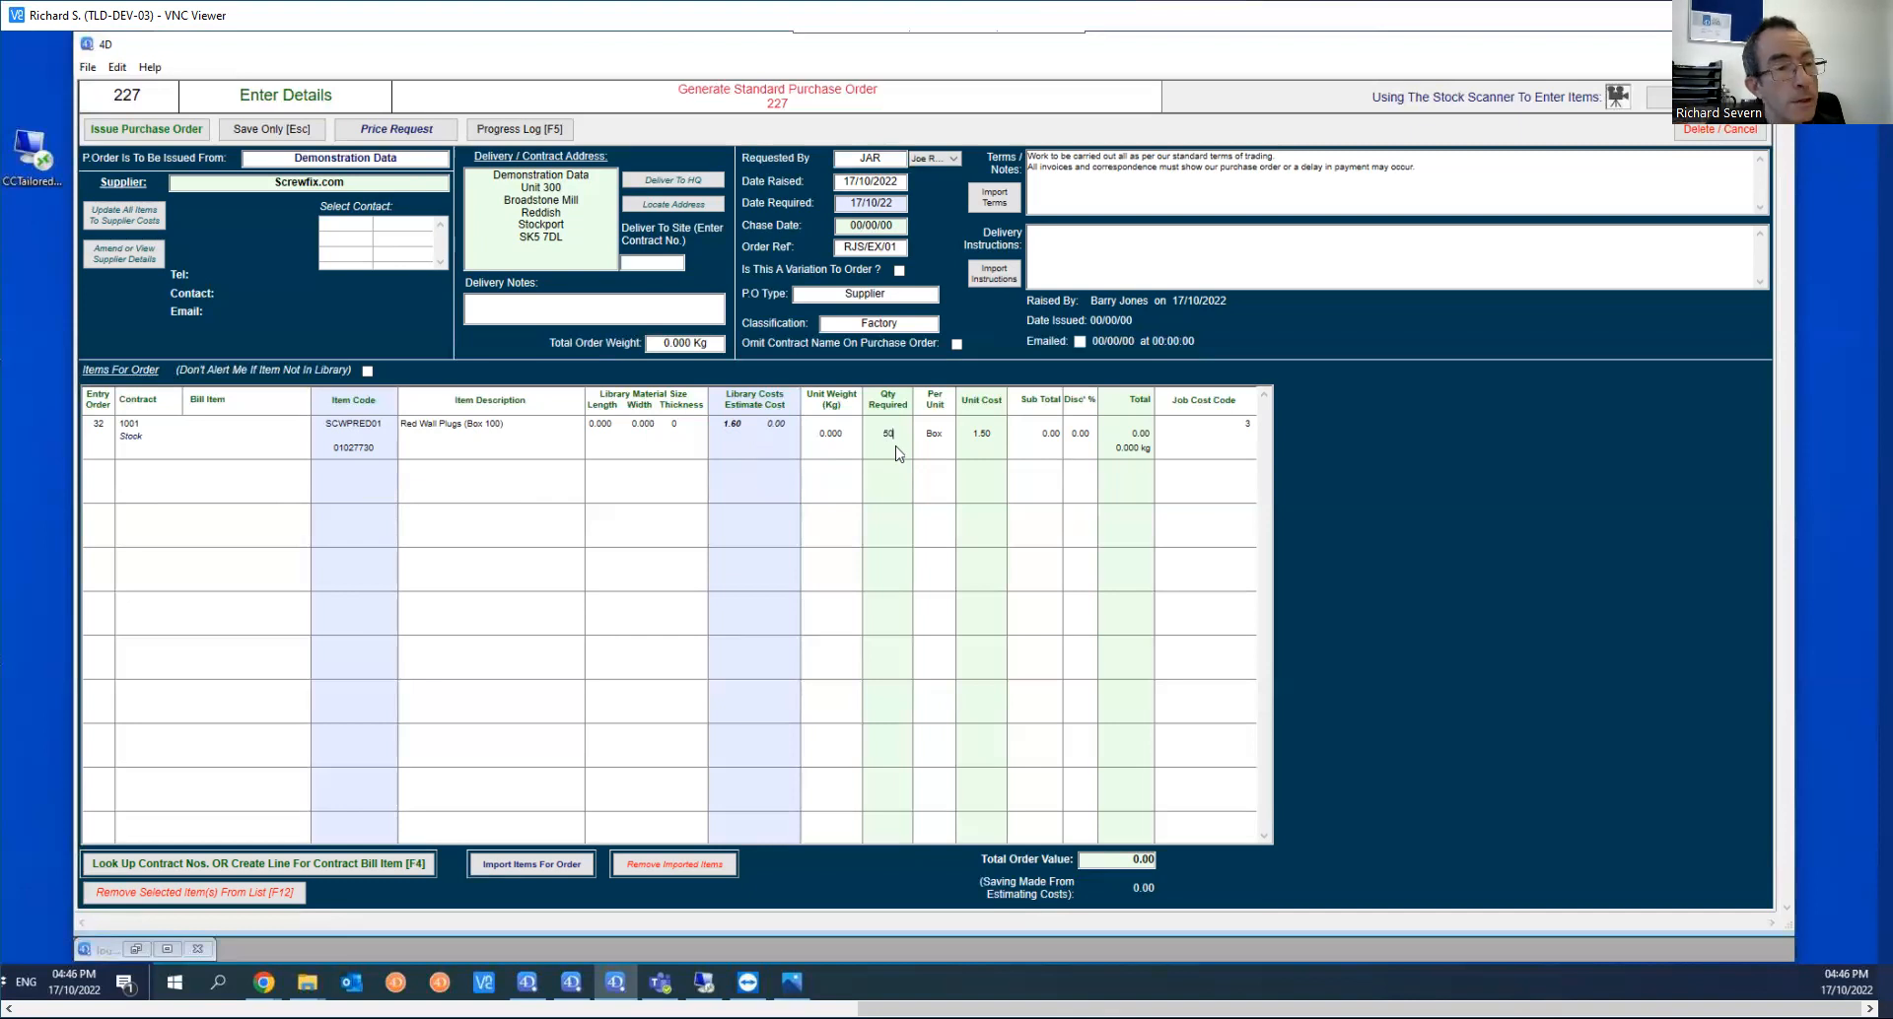
key(Tab)
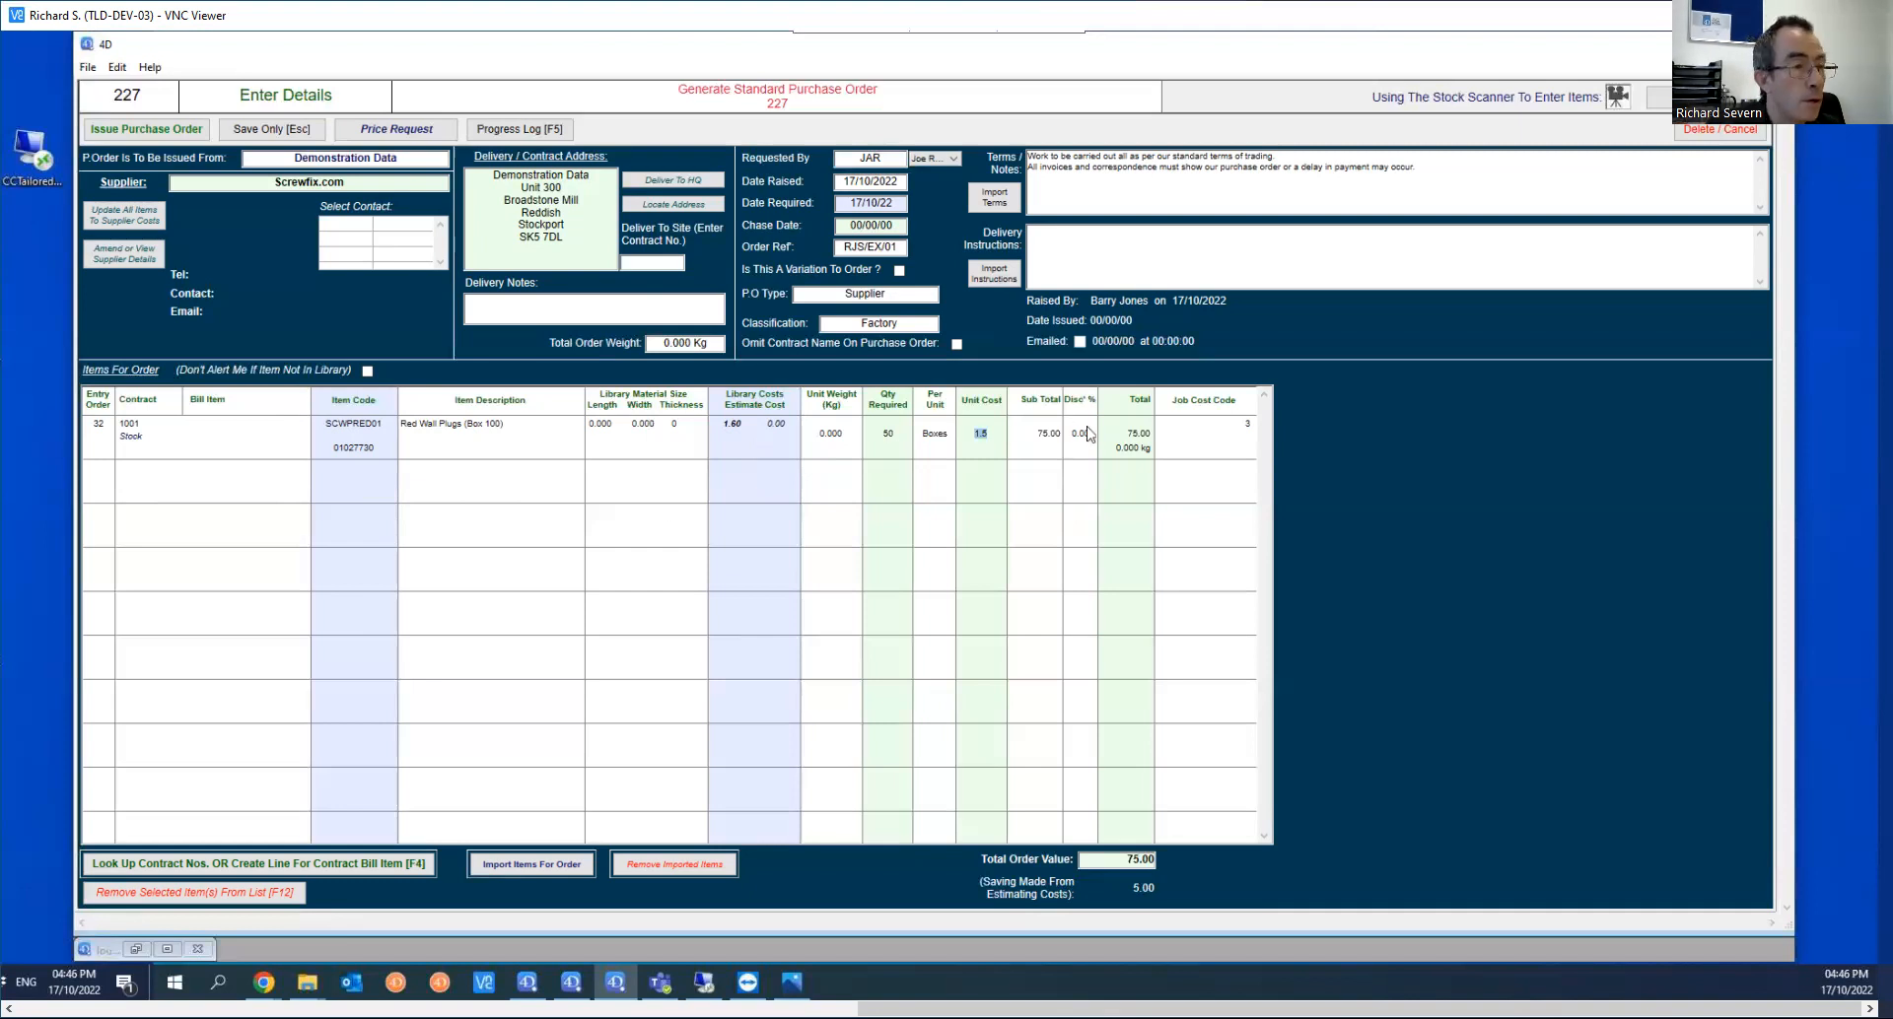
Step: Remove the red wall plugs line from the items for order
click(404, 444)
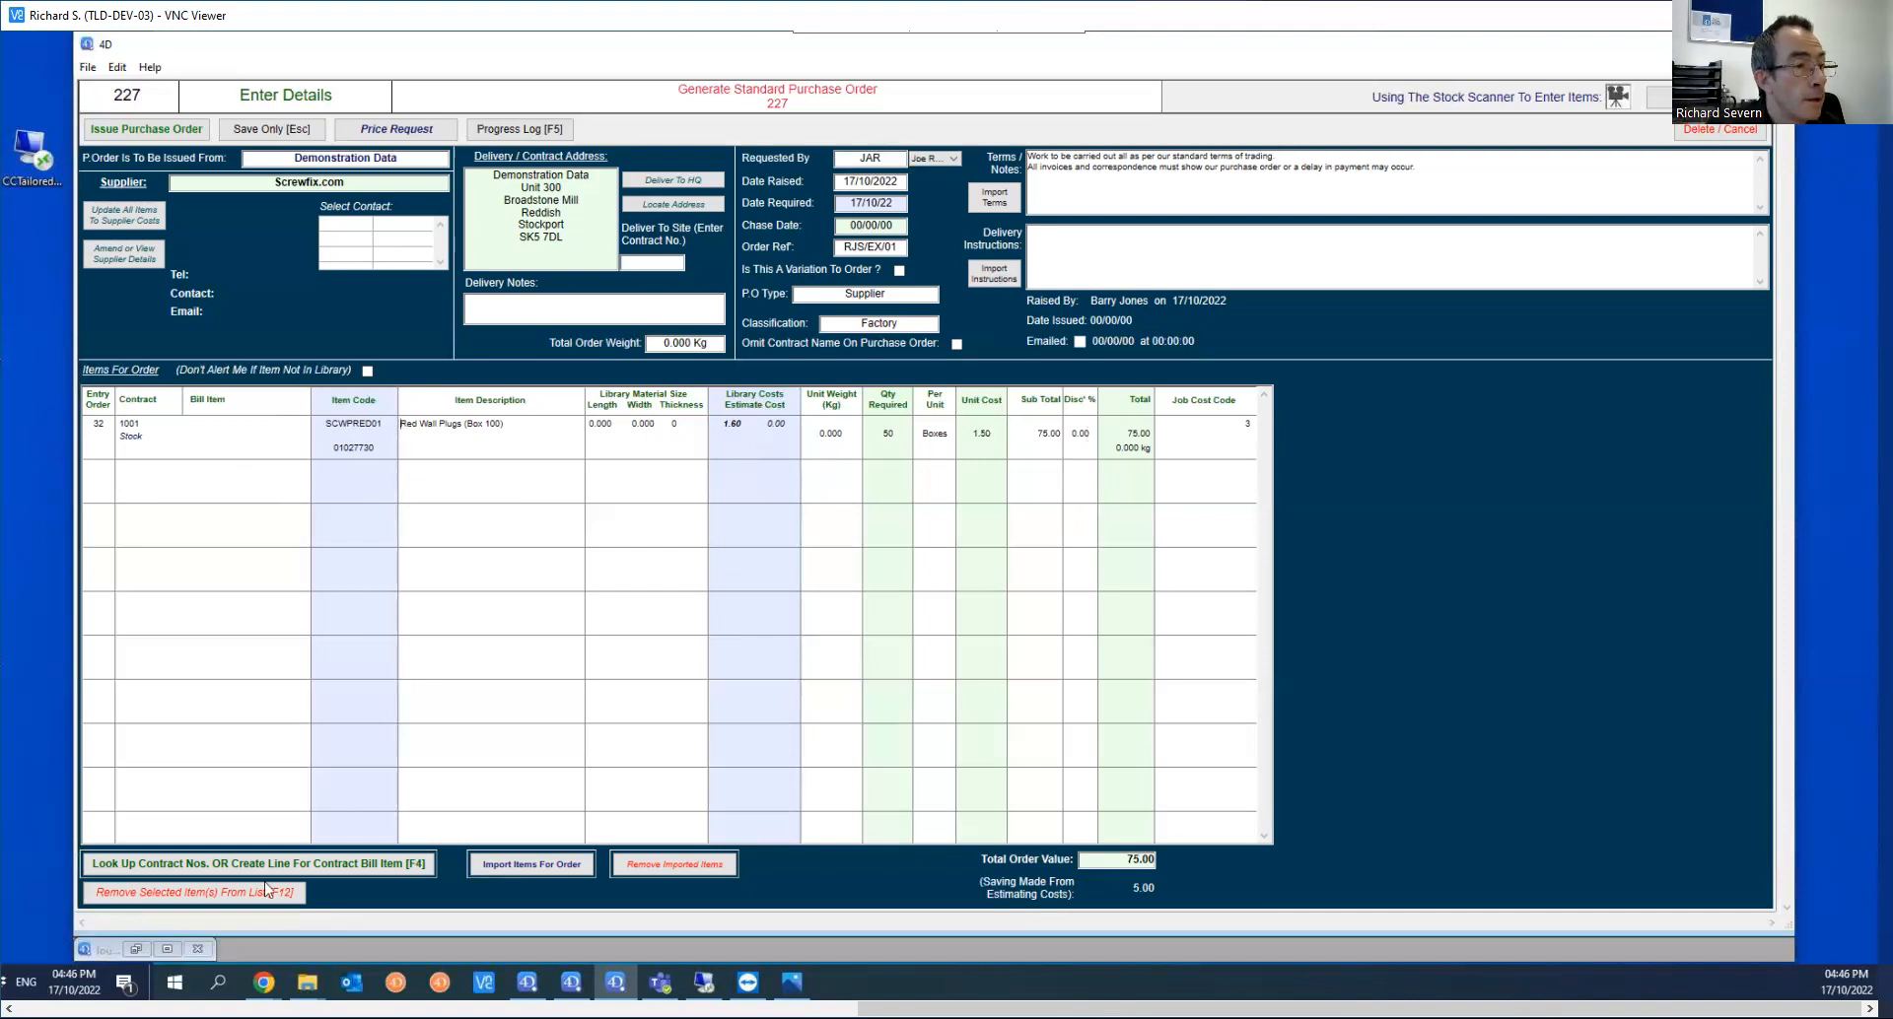
click(203, 442)
click(229, 890)
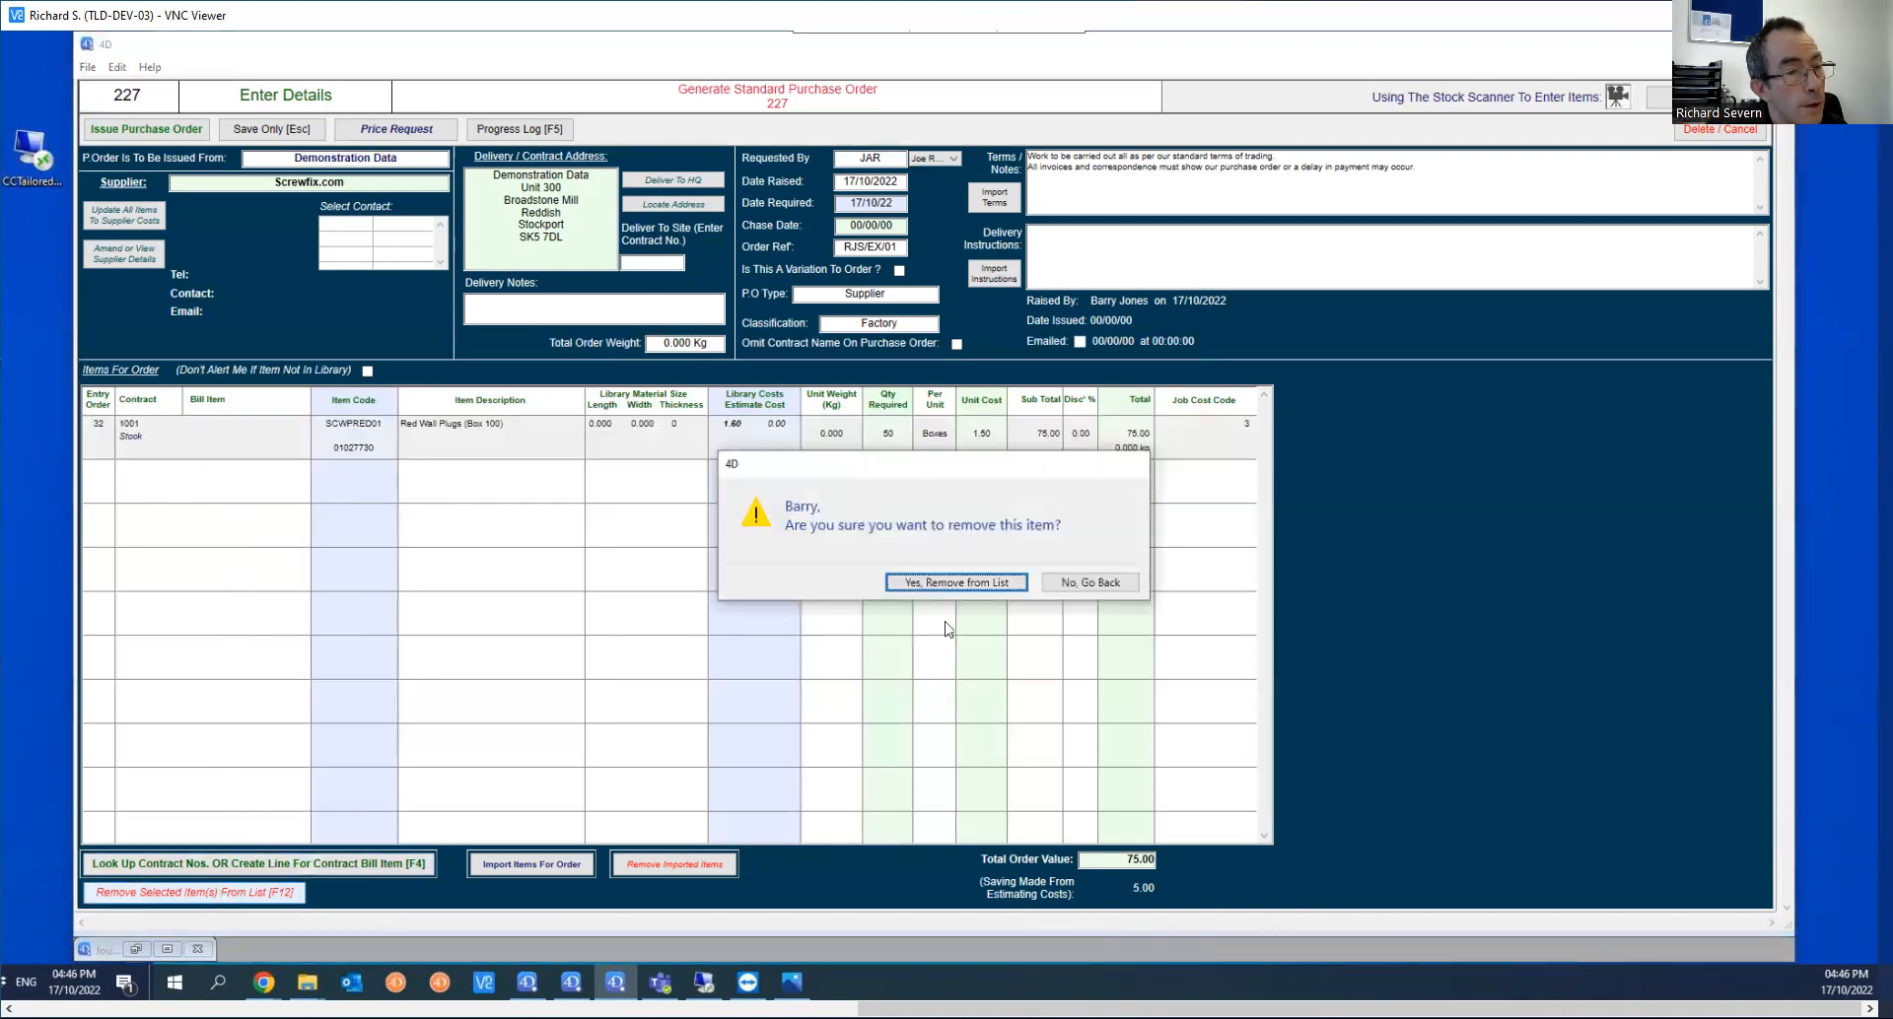
click(968, 582)
Step: Enter a fresh order line for 50 boxes of red wall plugs, item code SCWPRED01, against stock contract 1001
click(508, 637)
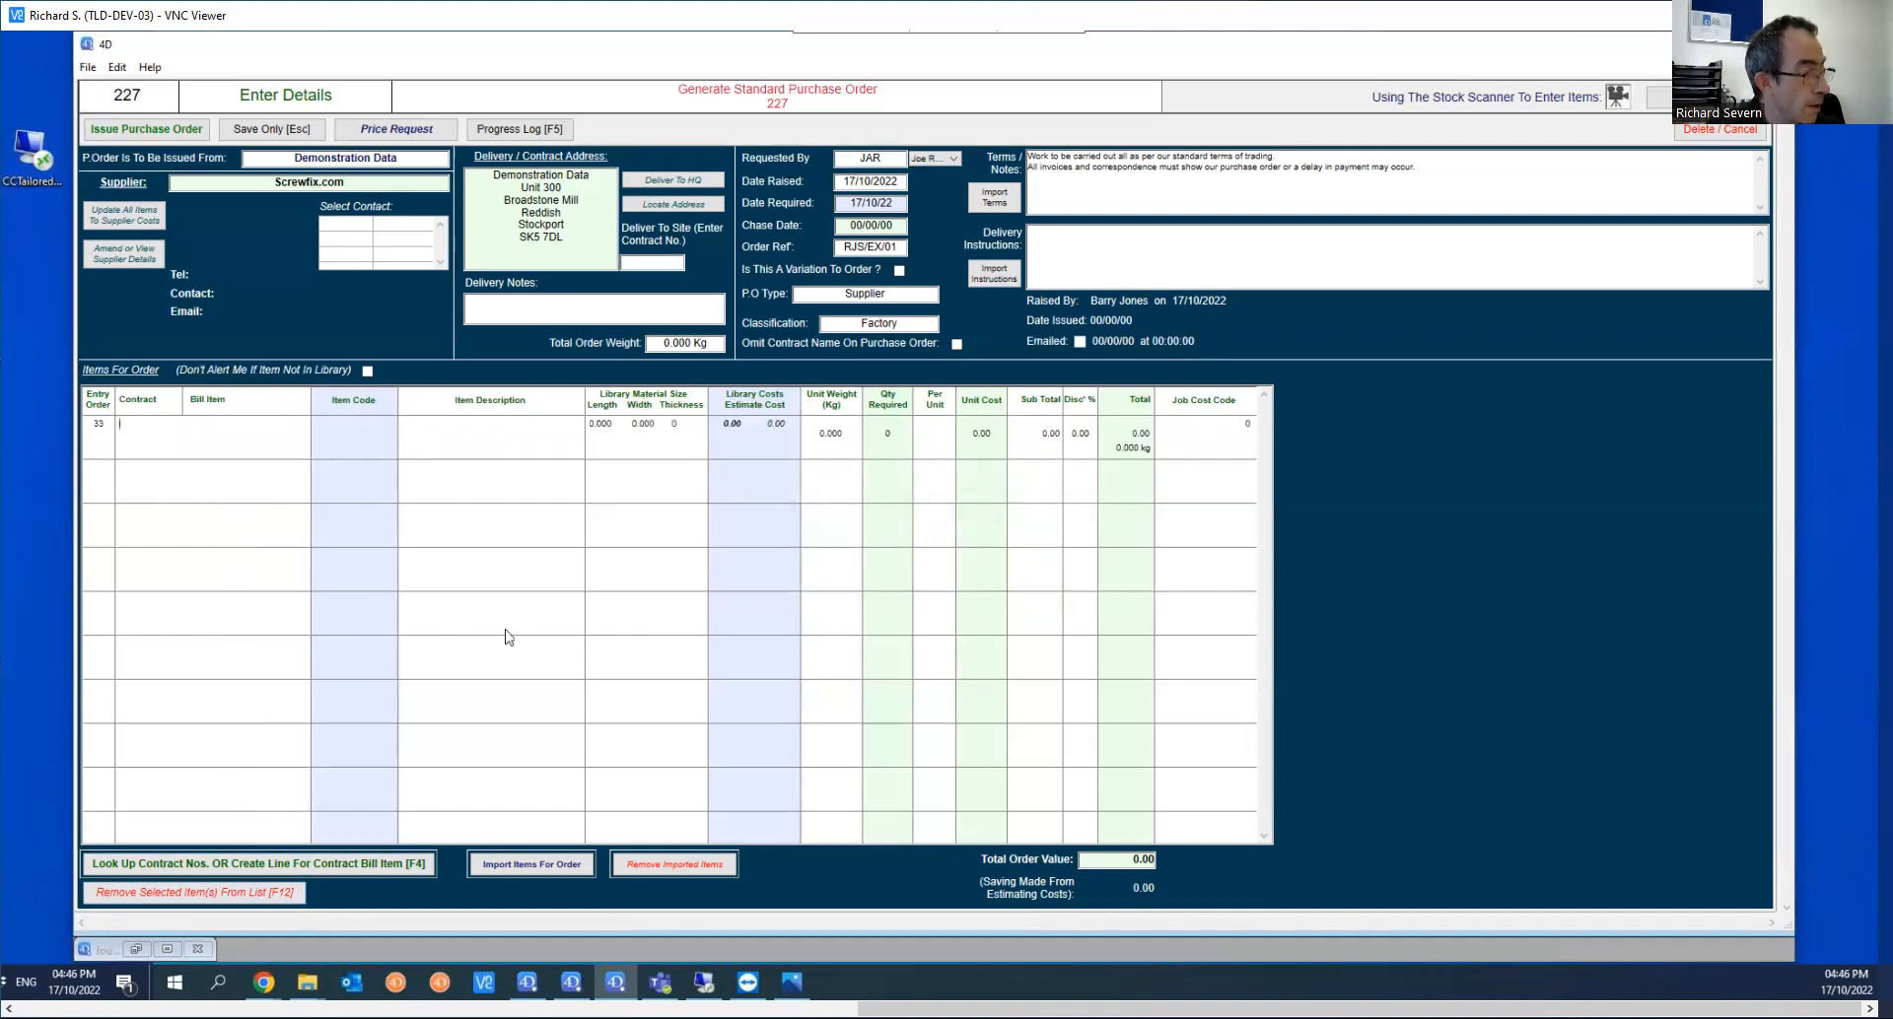
key(Tab)
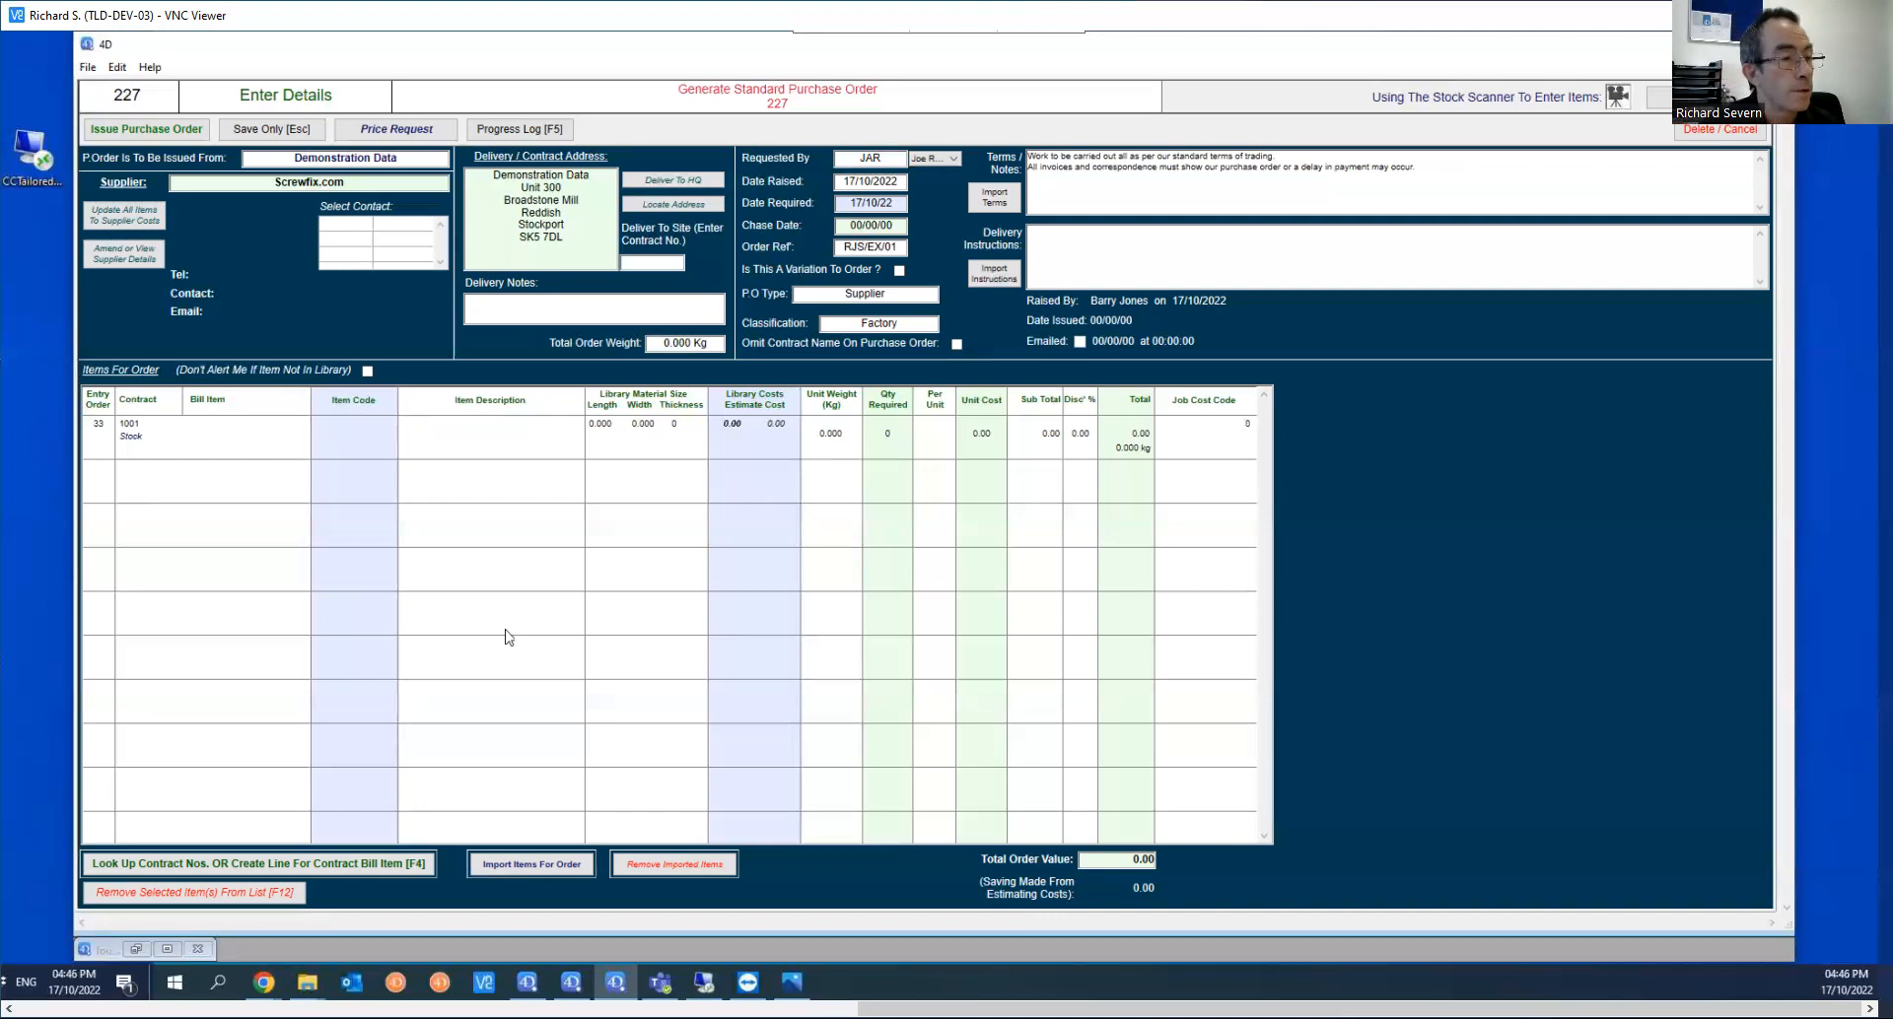
text(SCWPRED01)
key(Return)
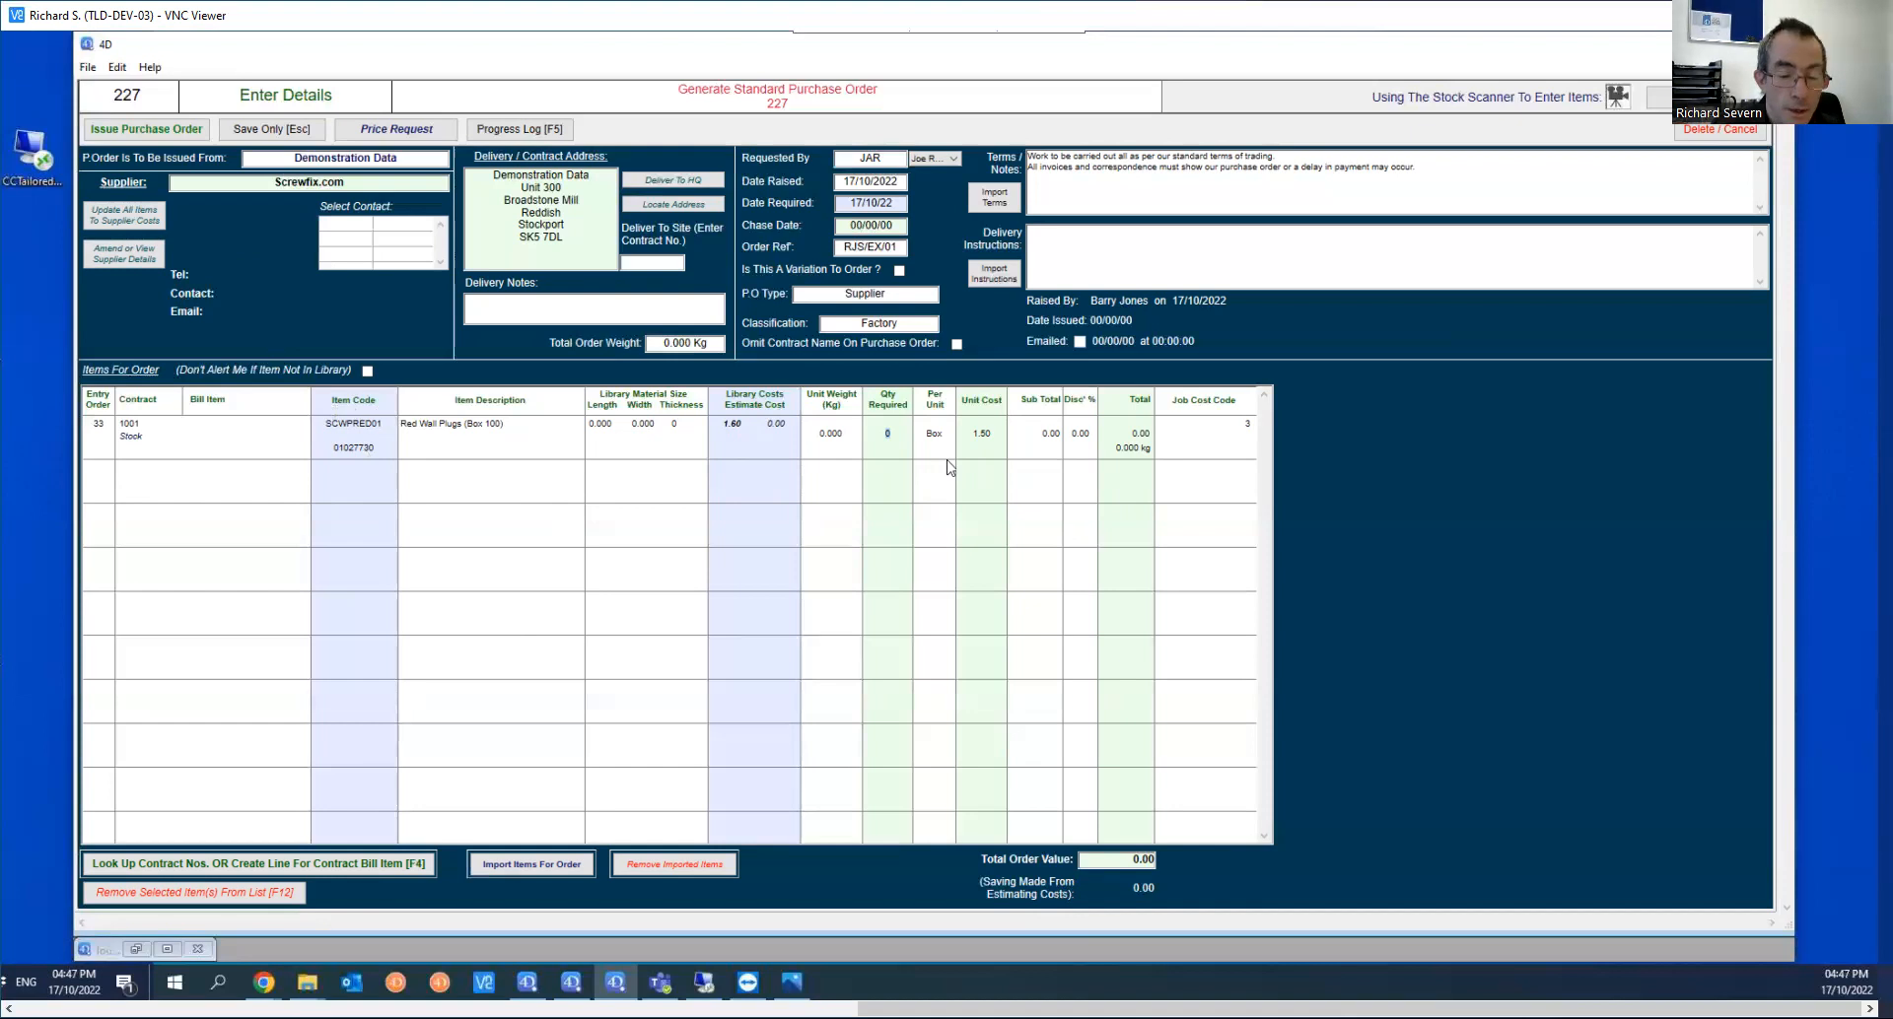
text(50)
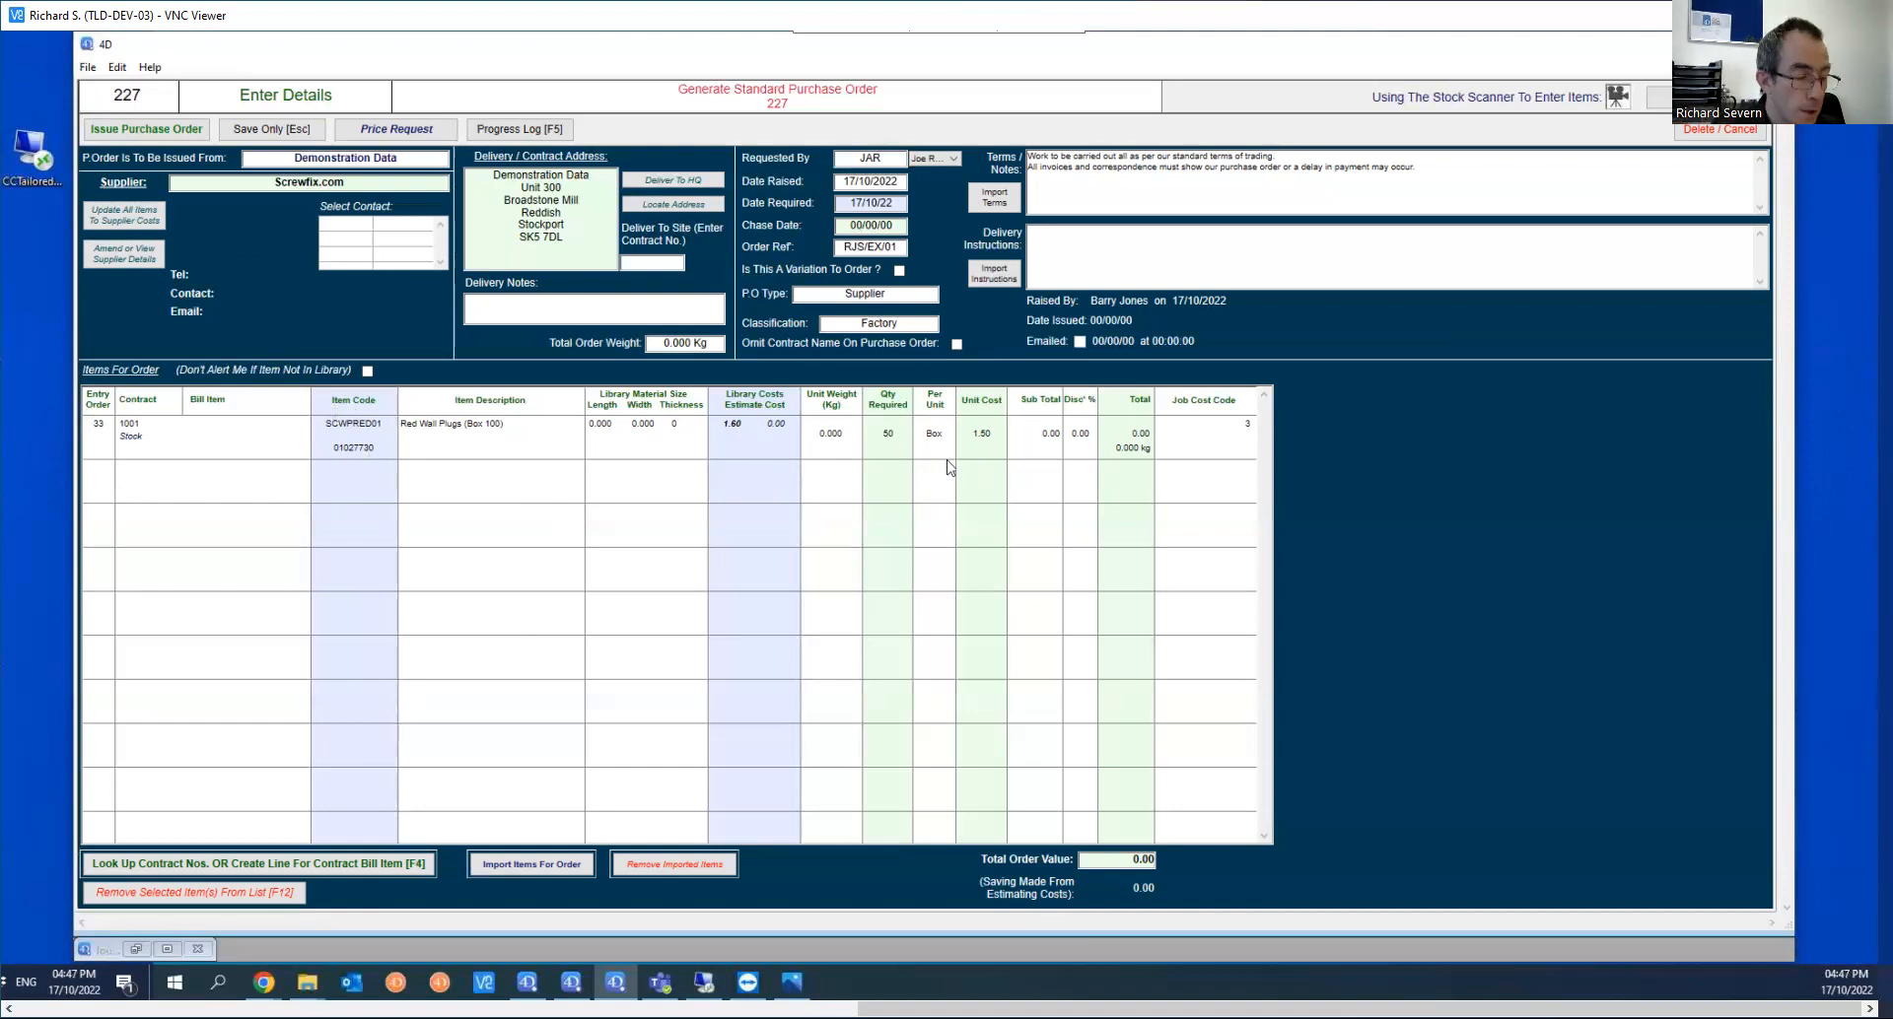
key(Tab)
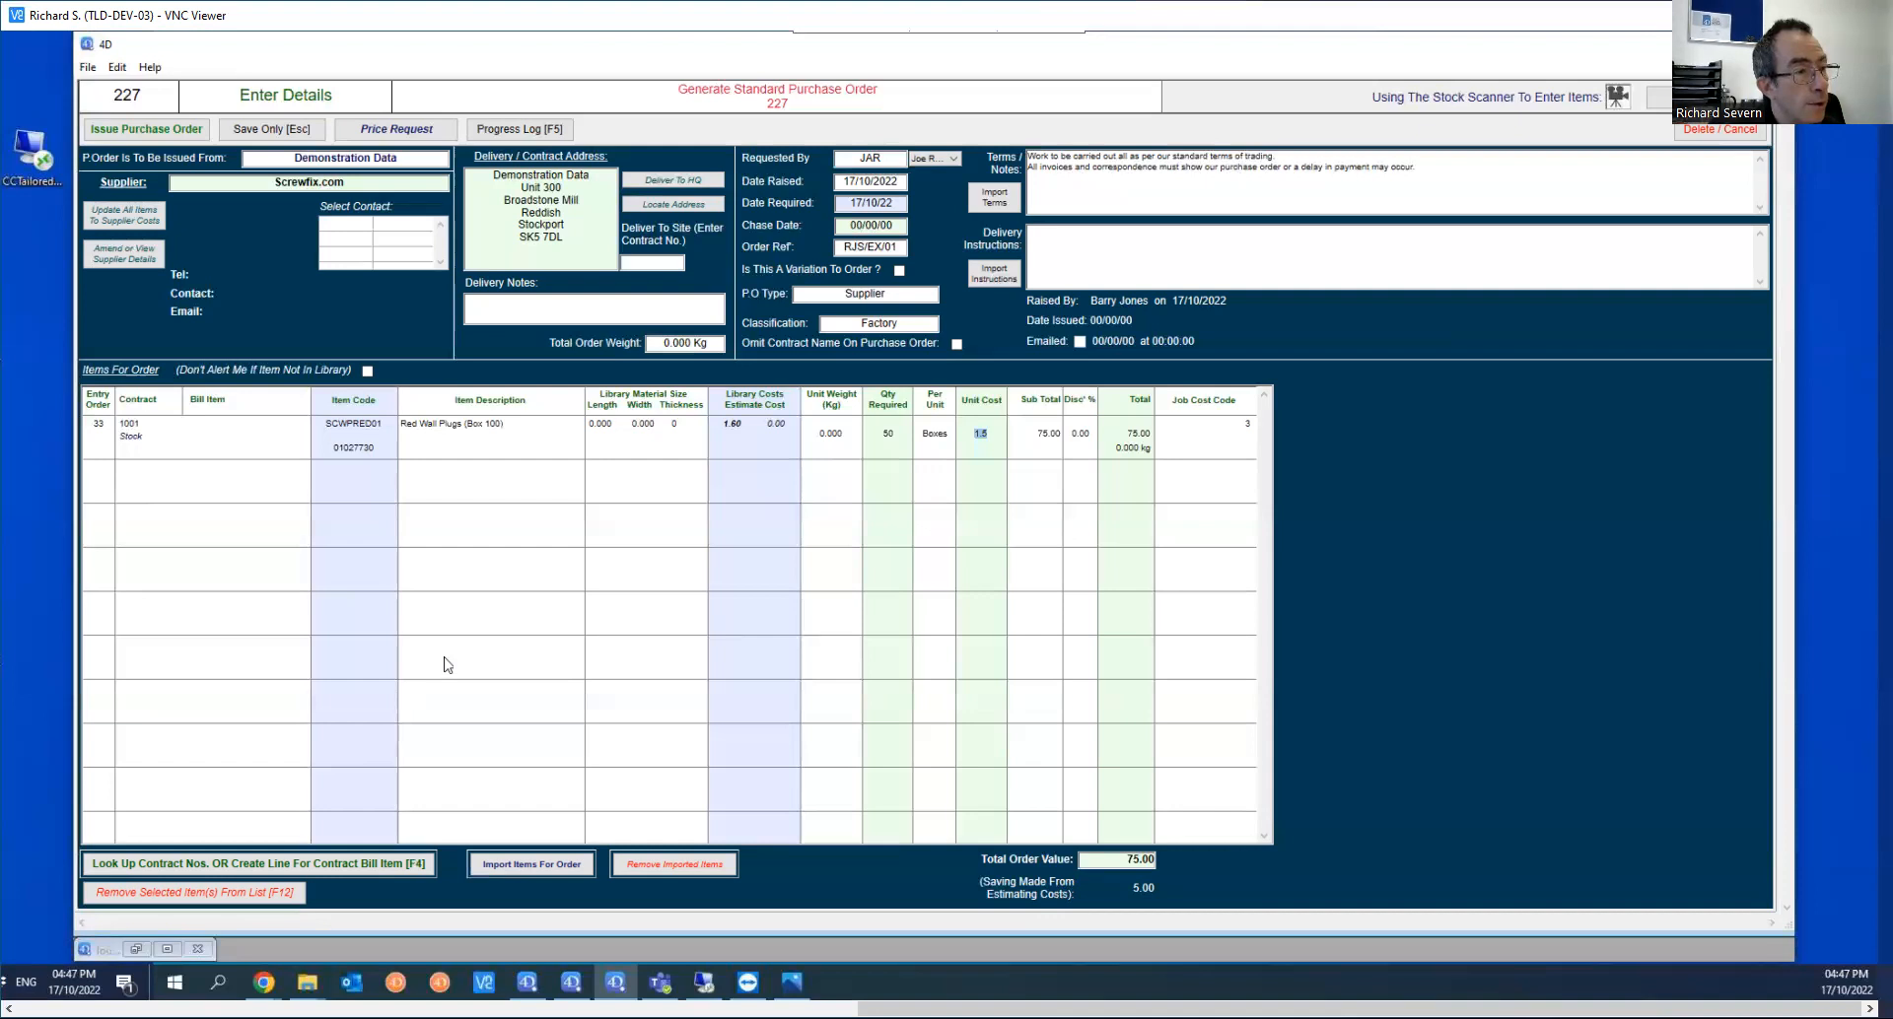
Step: Add a second order line for bill item 189-5 with item code DCHAF001 and a quantity of 1
key(Tab)
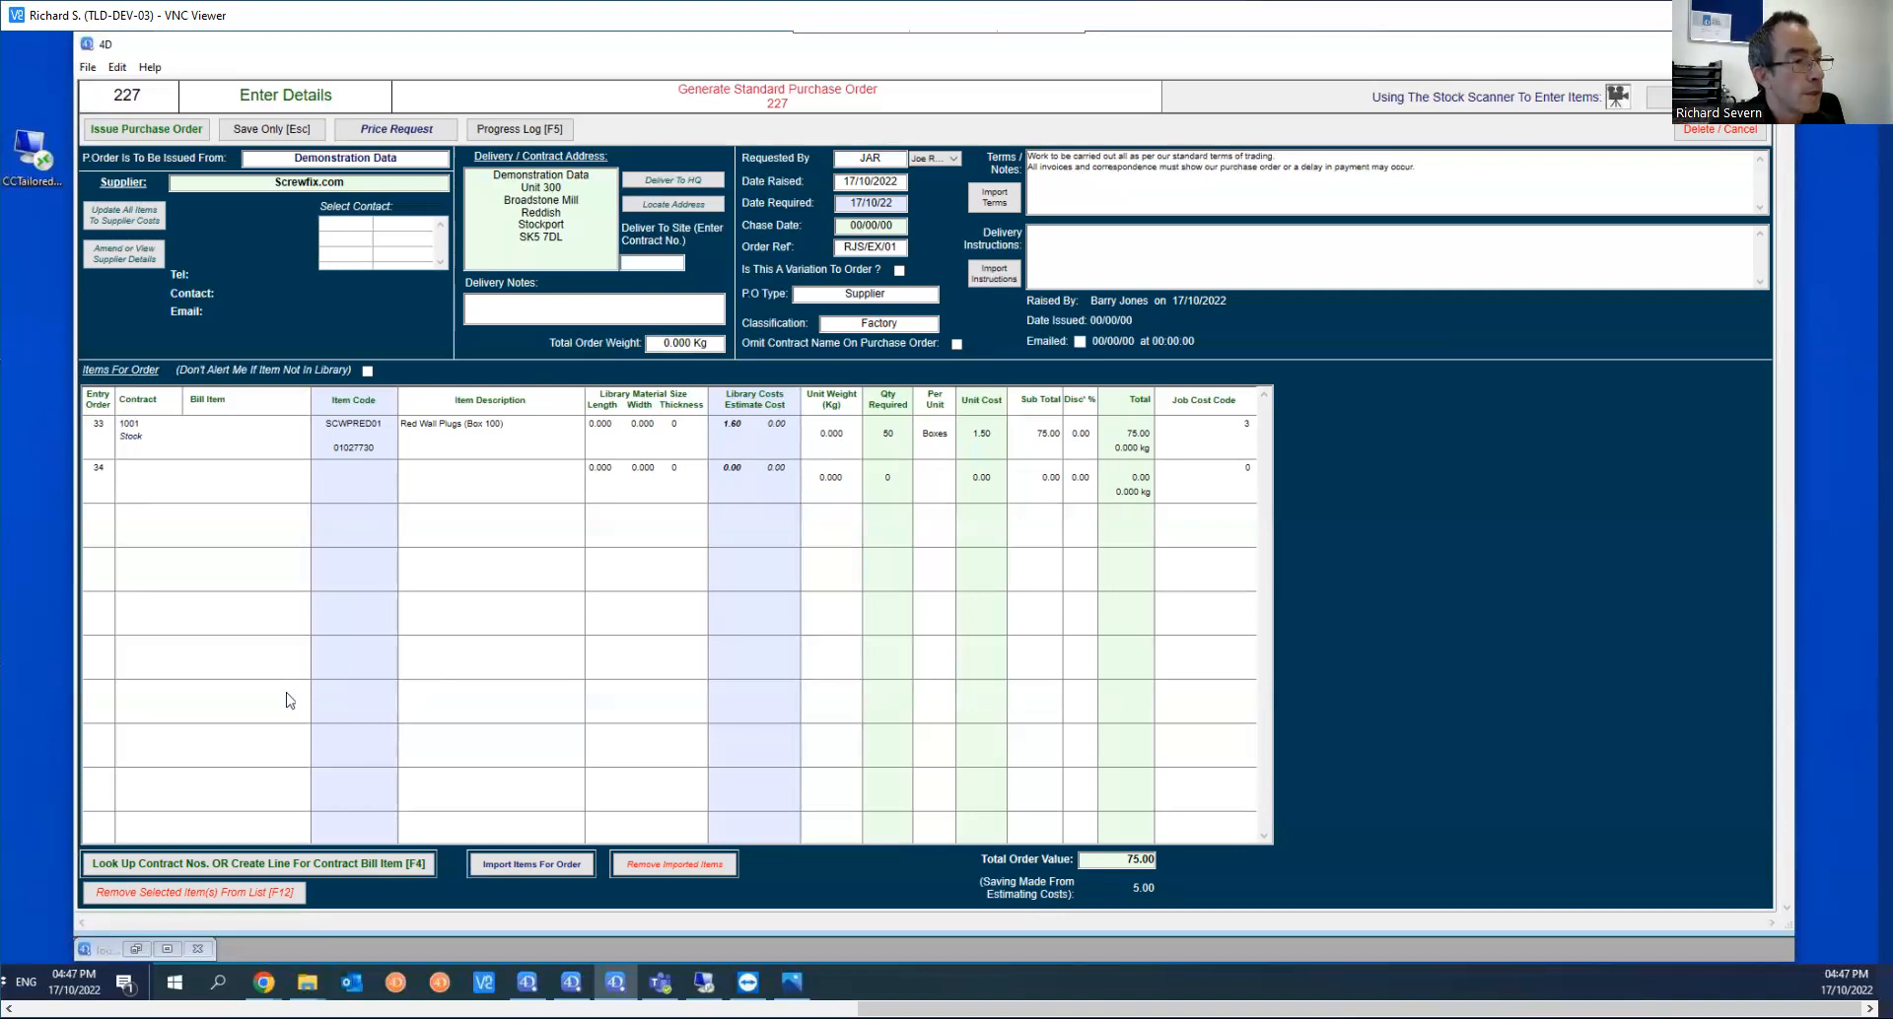
text(189-5)
key(Return)
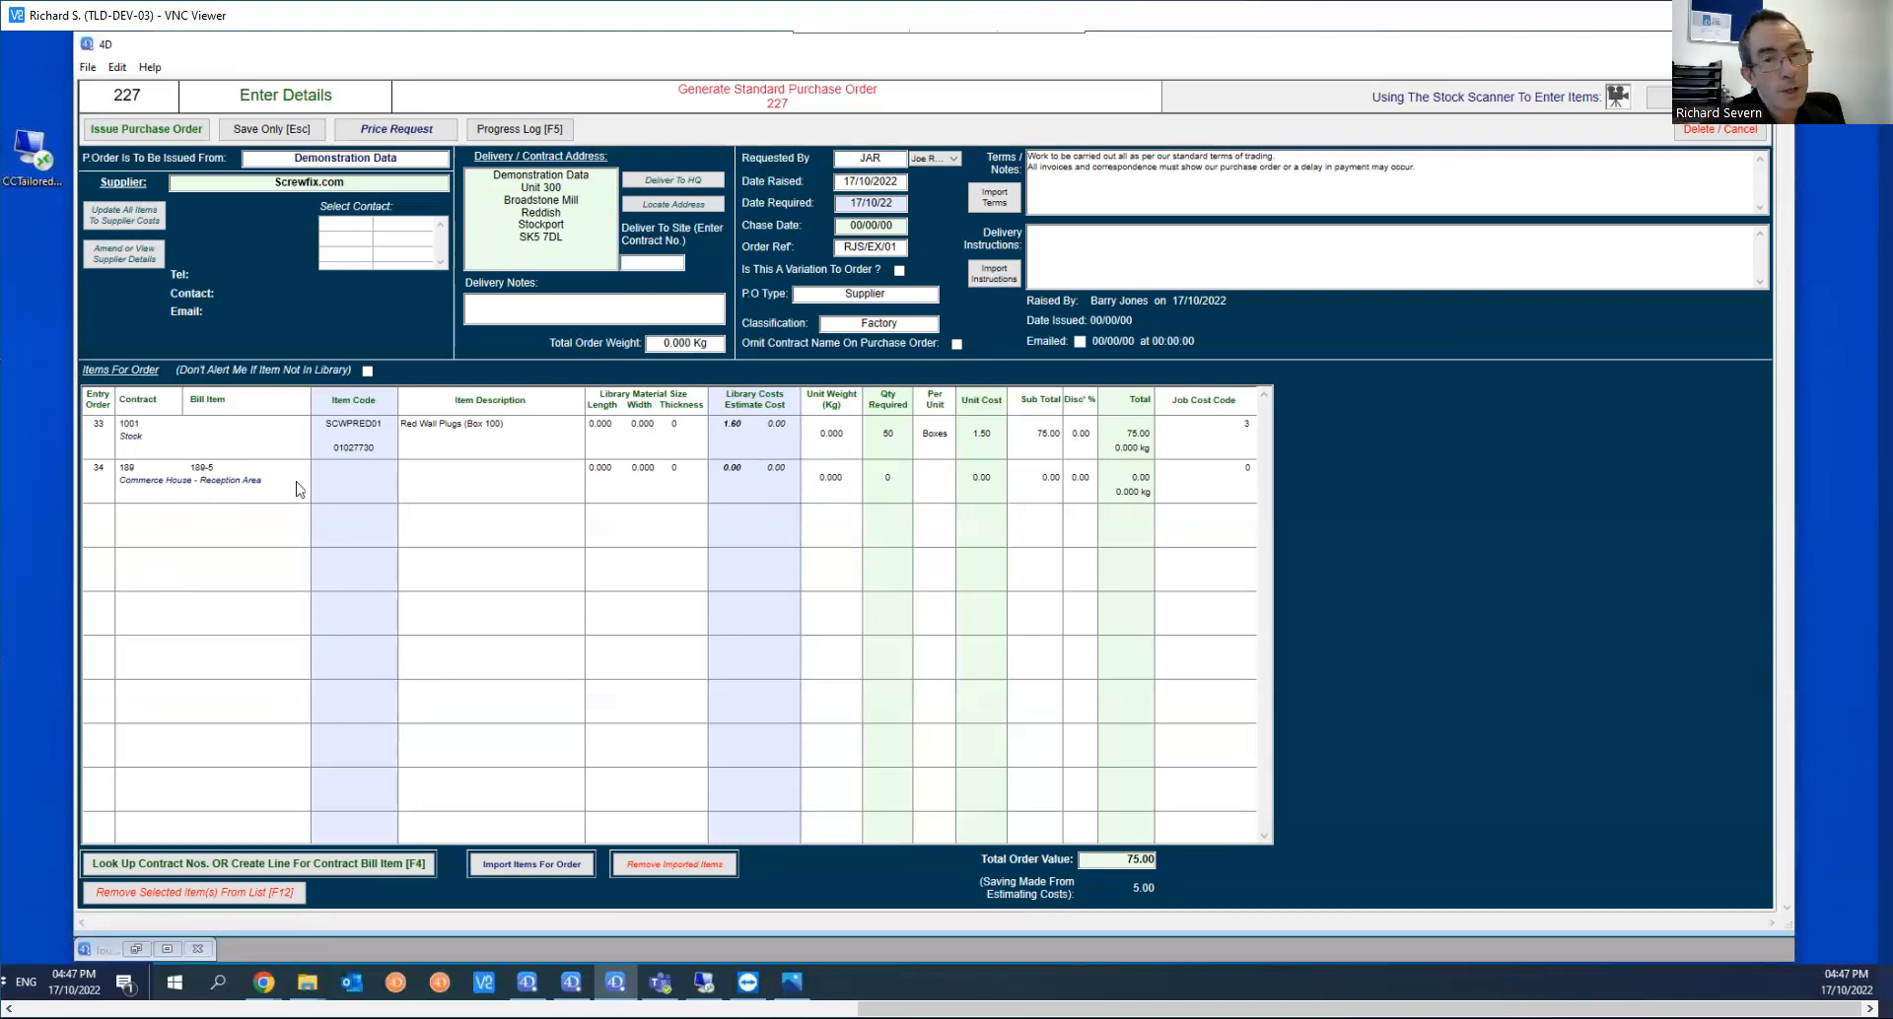
text(DCHAF001)
key(Return)
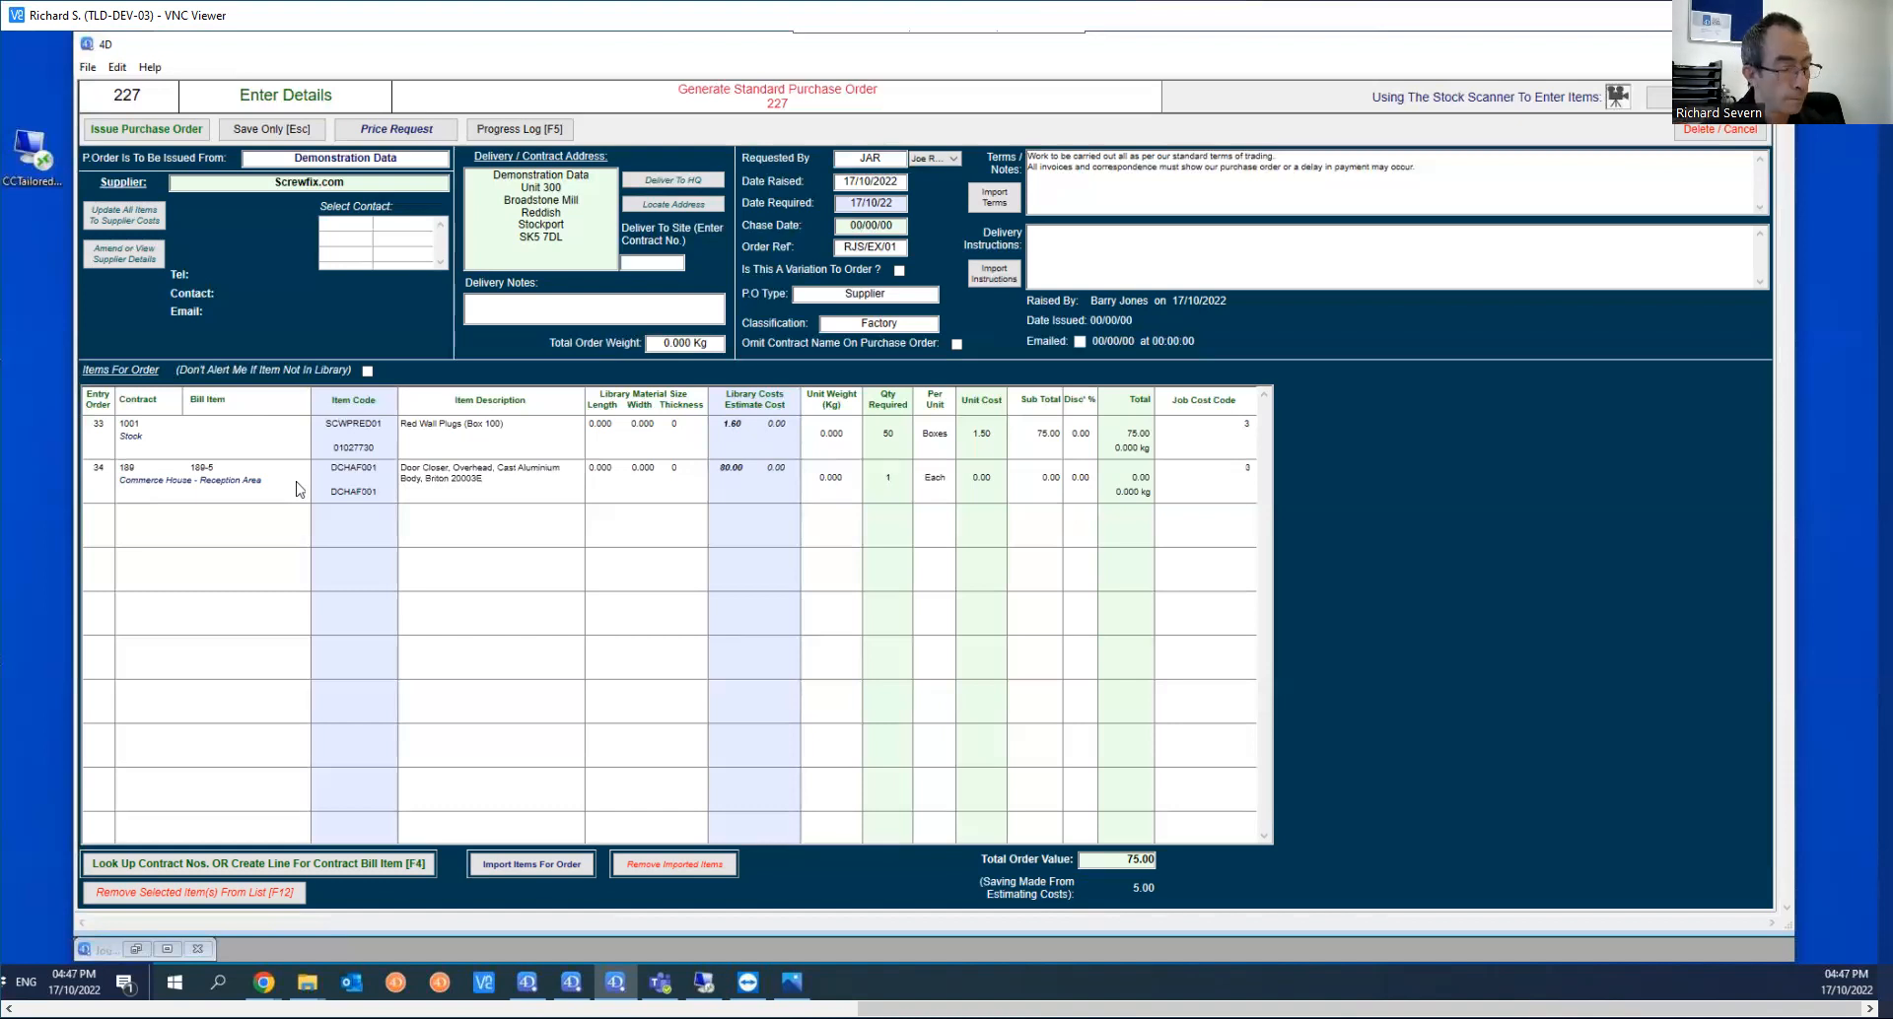
key(Tab)
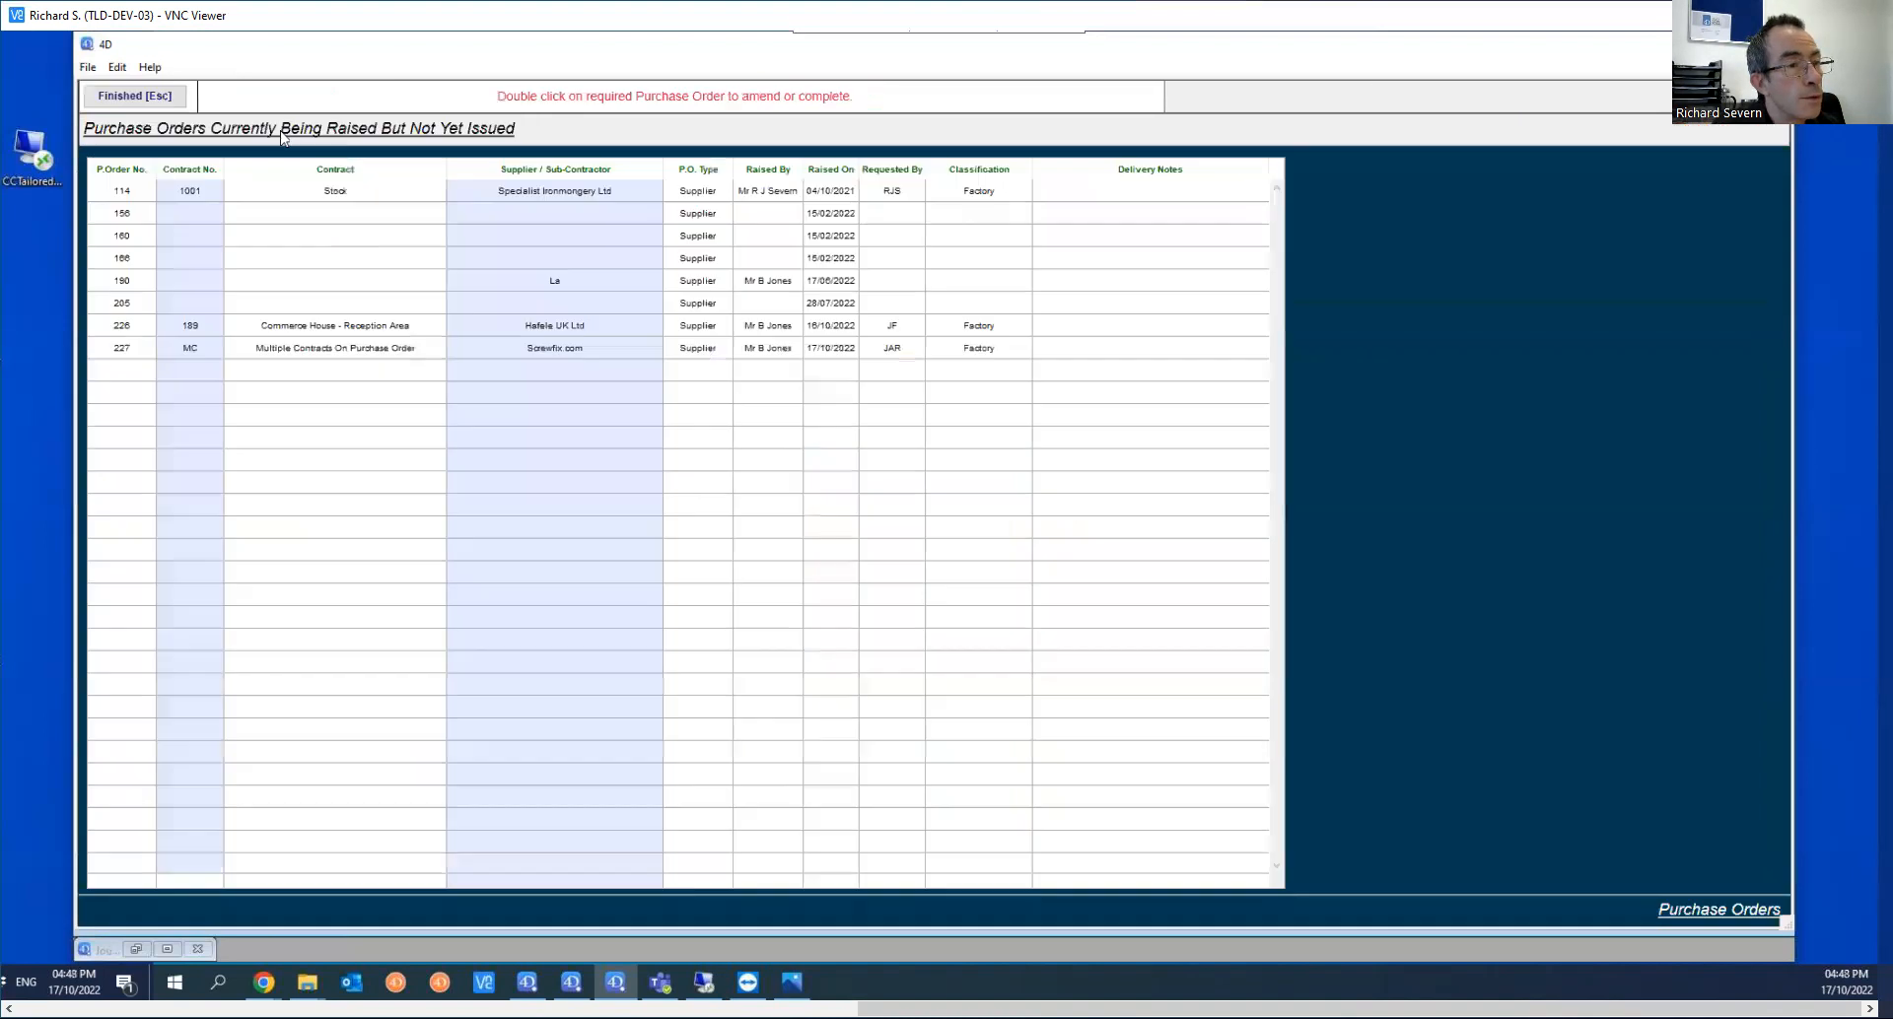
Step: Leave the purchase order list, look up supplier code 01027730 in the material stock, and close the item record and search
click(159, 98)
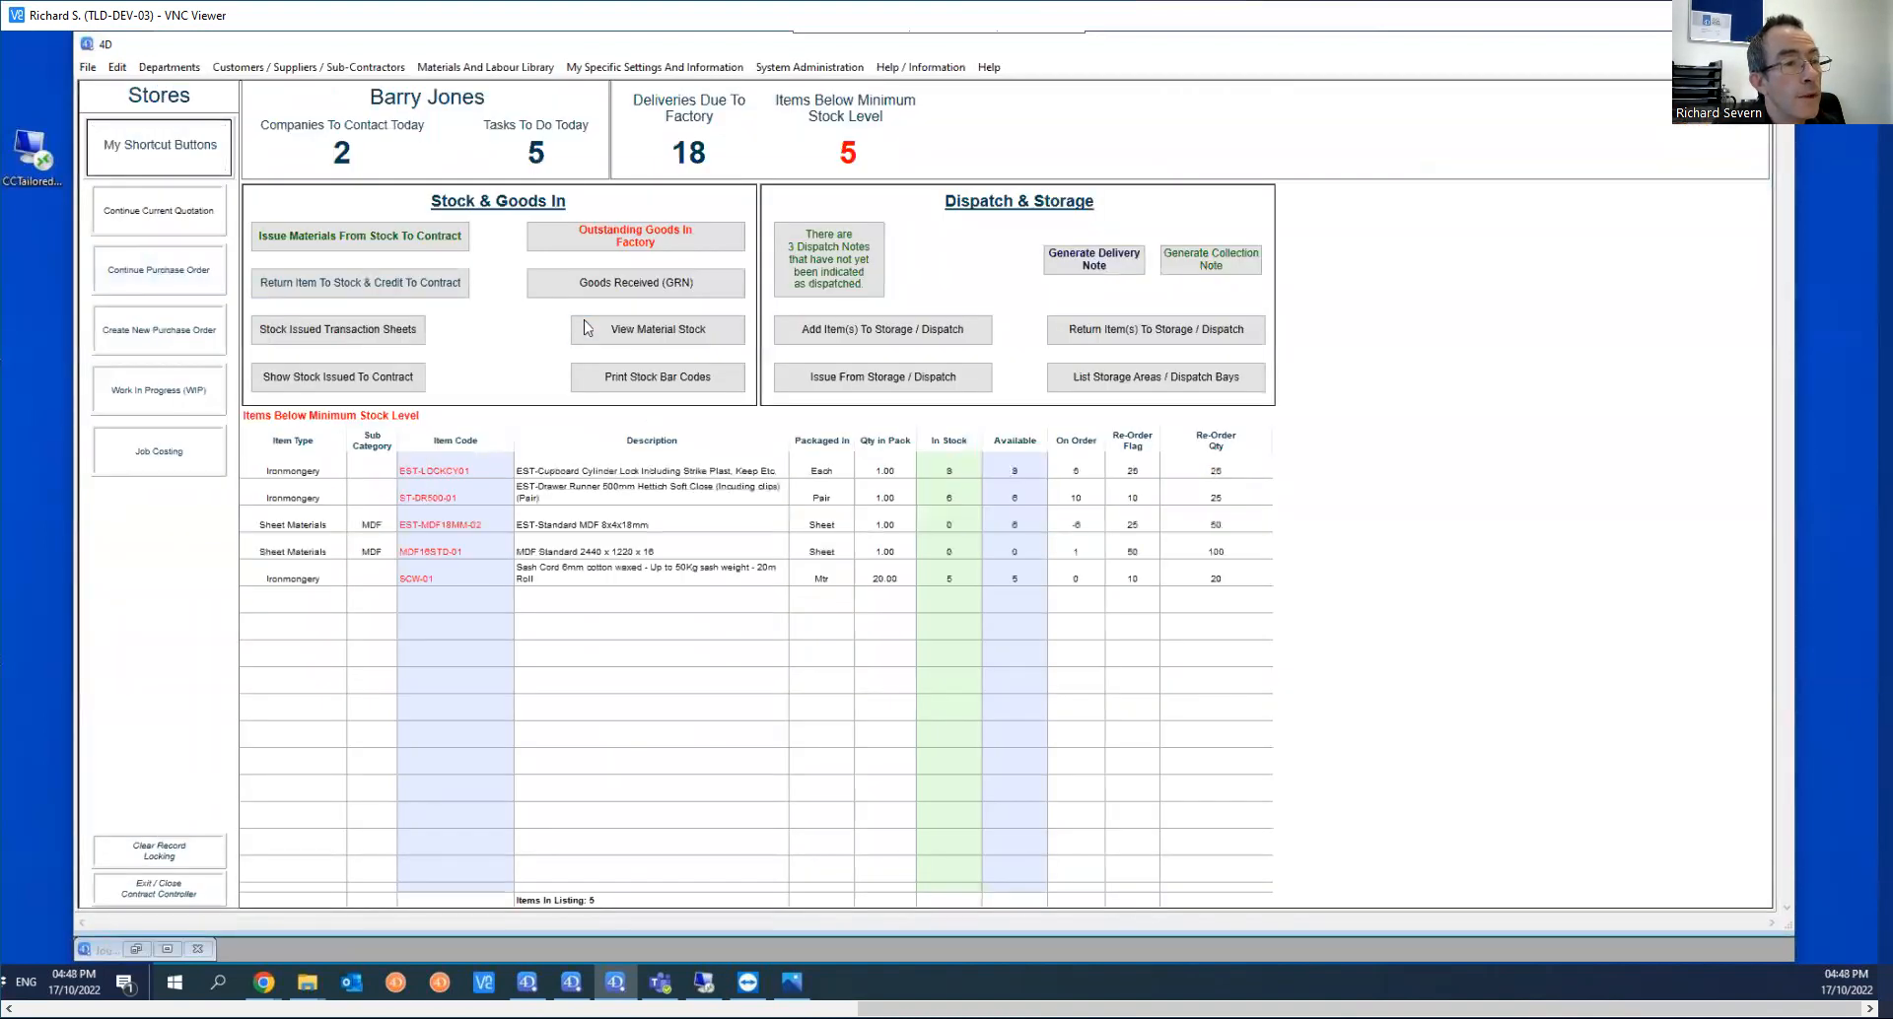
click(592, 331)
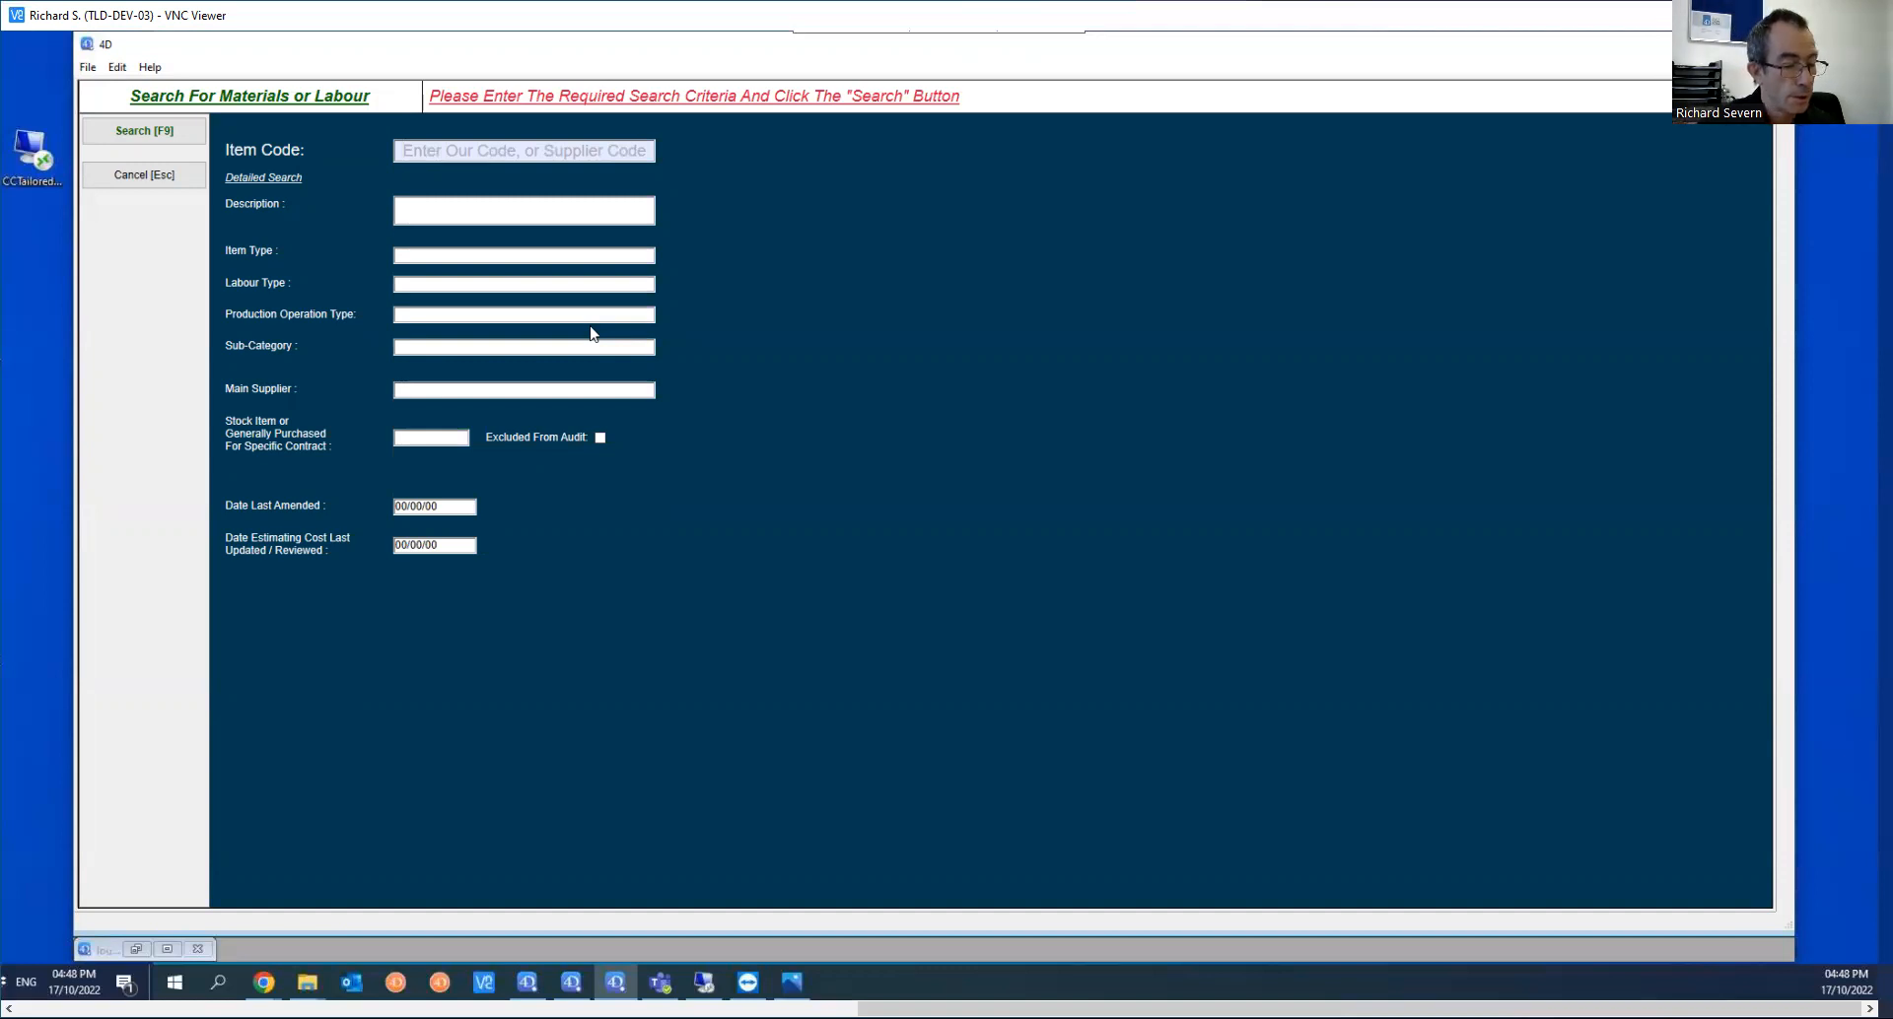
text(01027730)
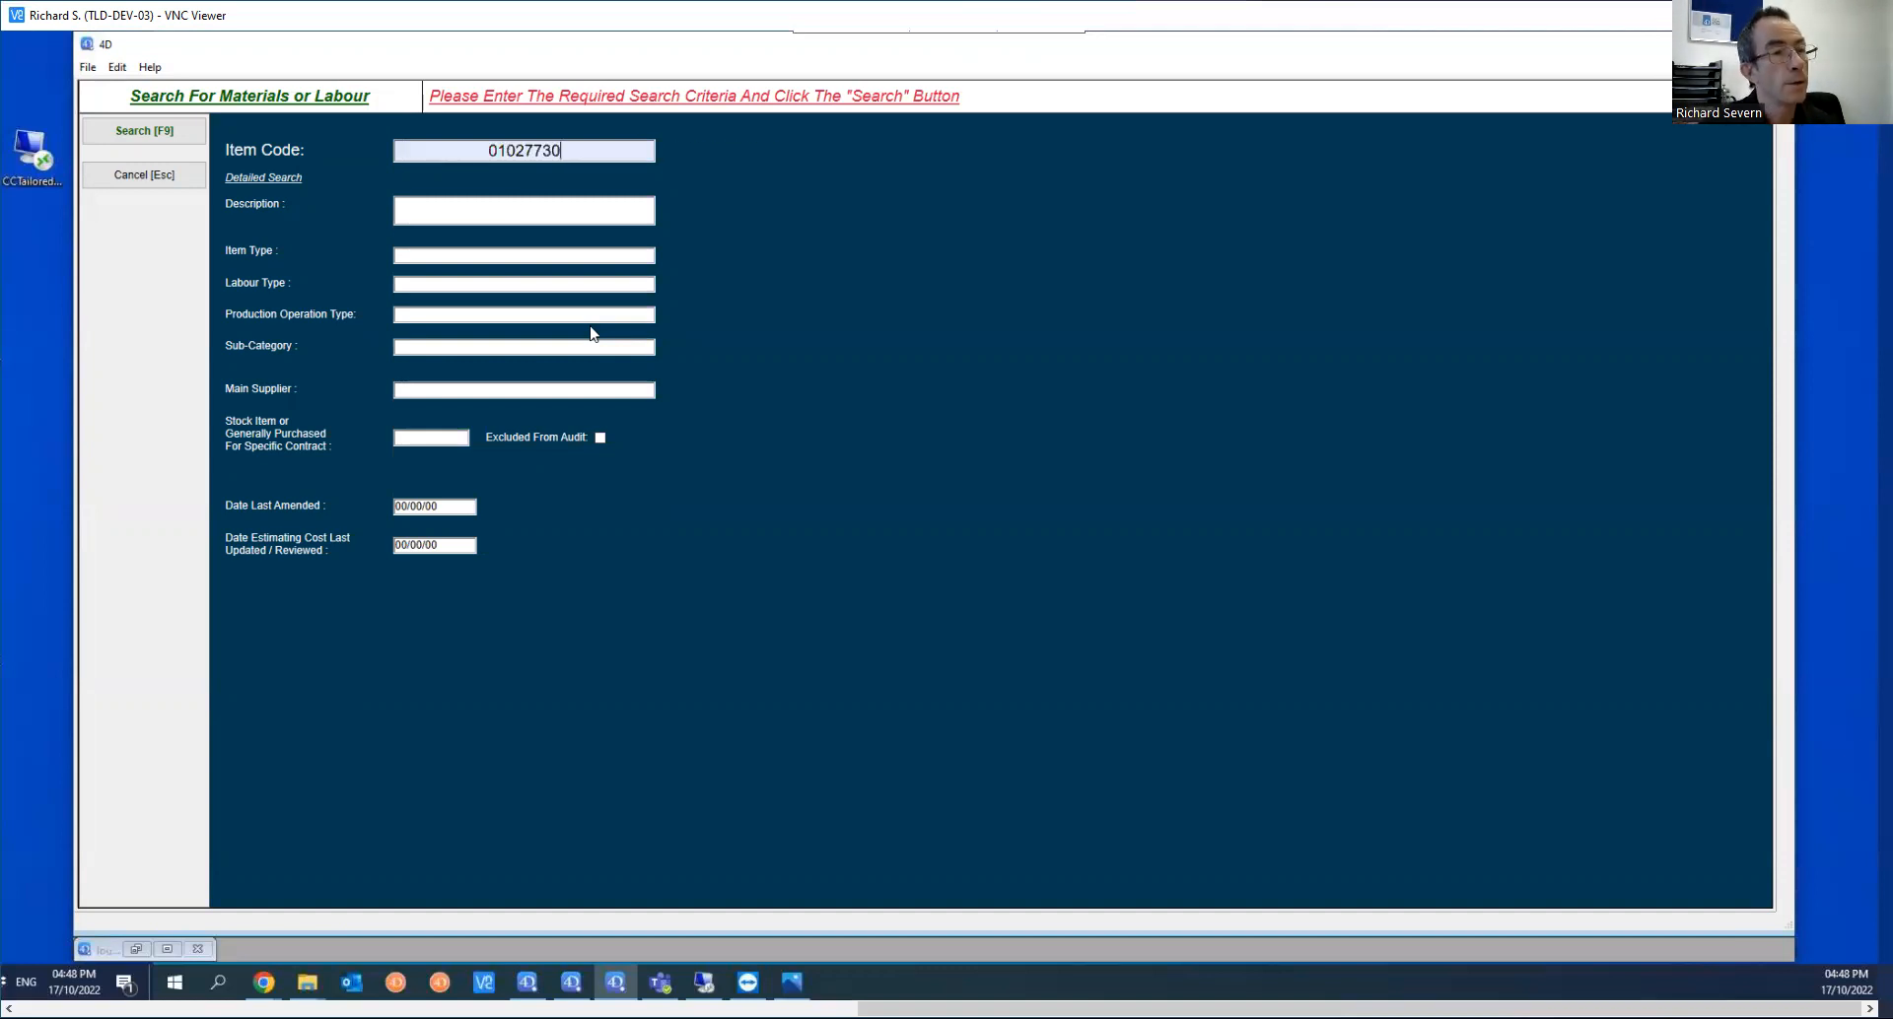
key(Tab)
click(146, 131)
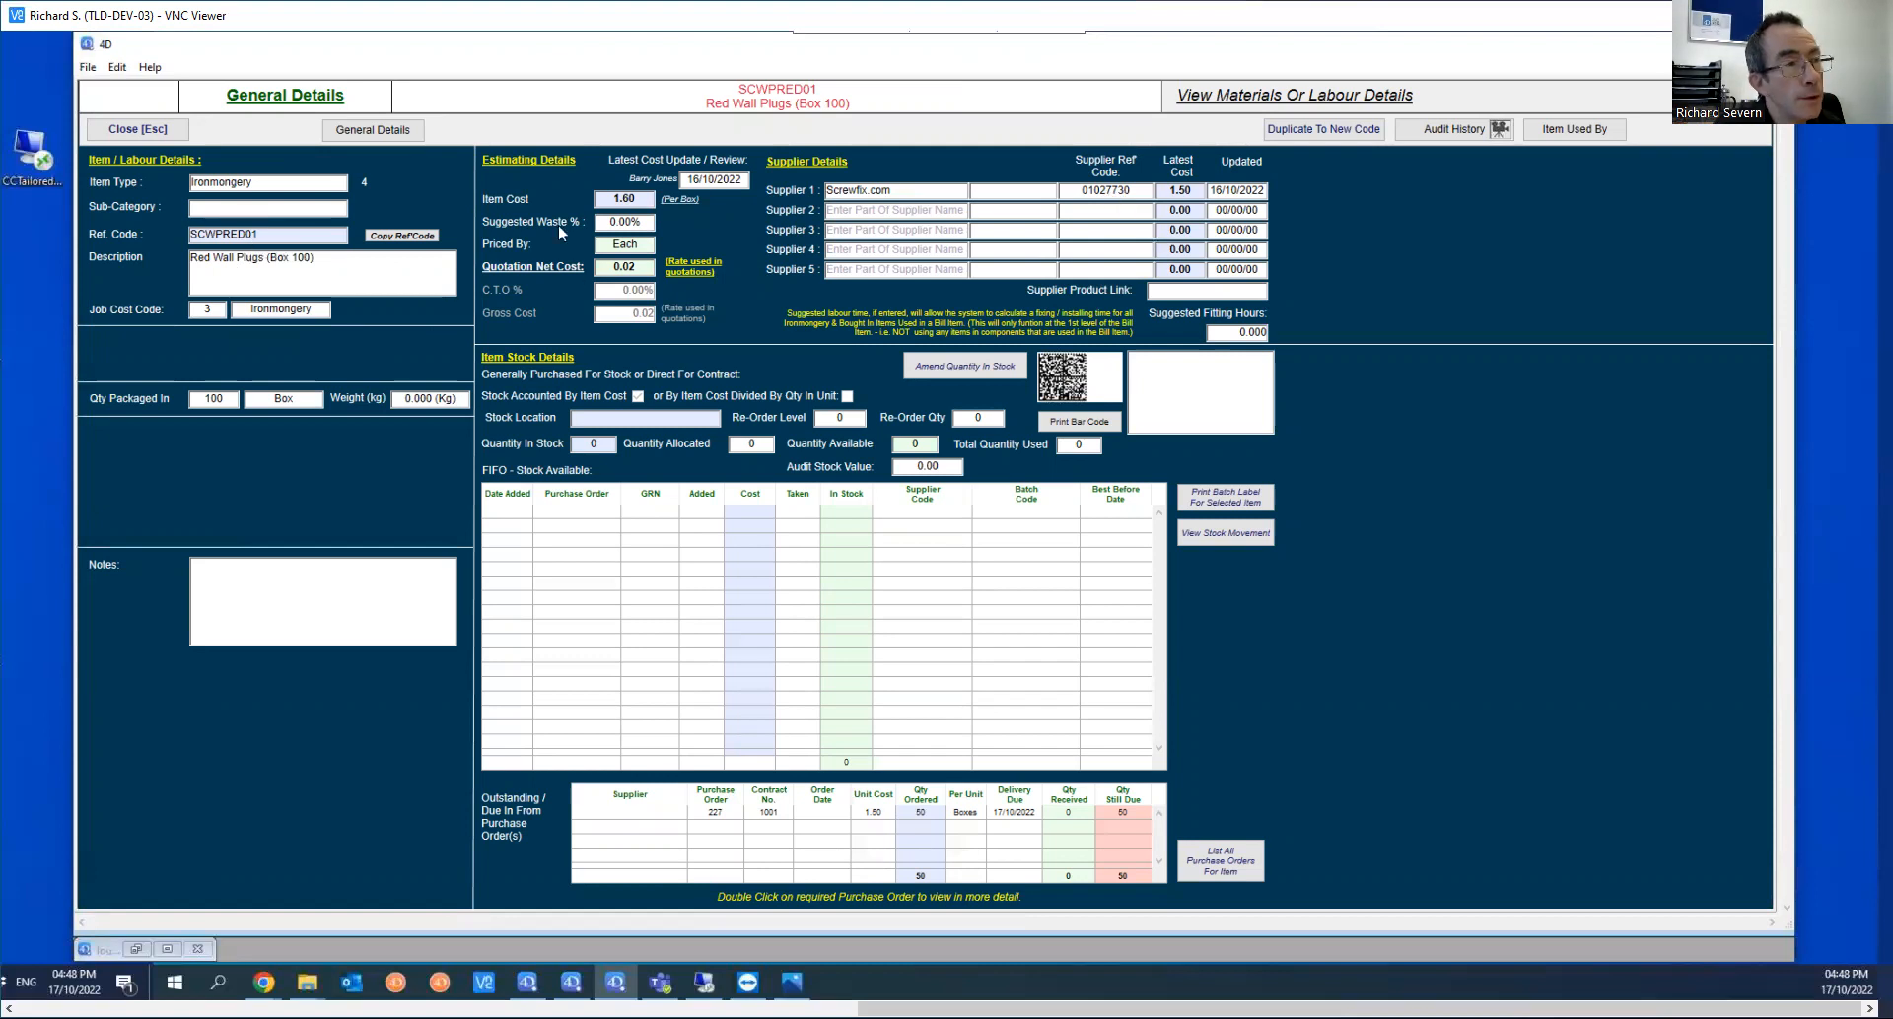
click(158, 138)
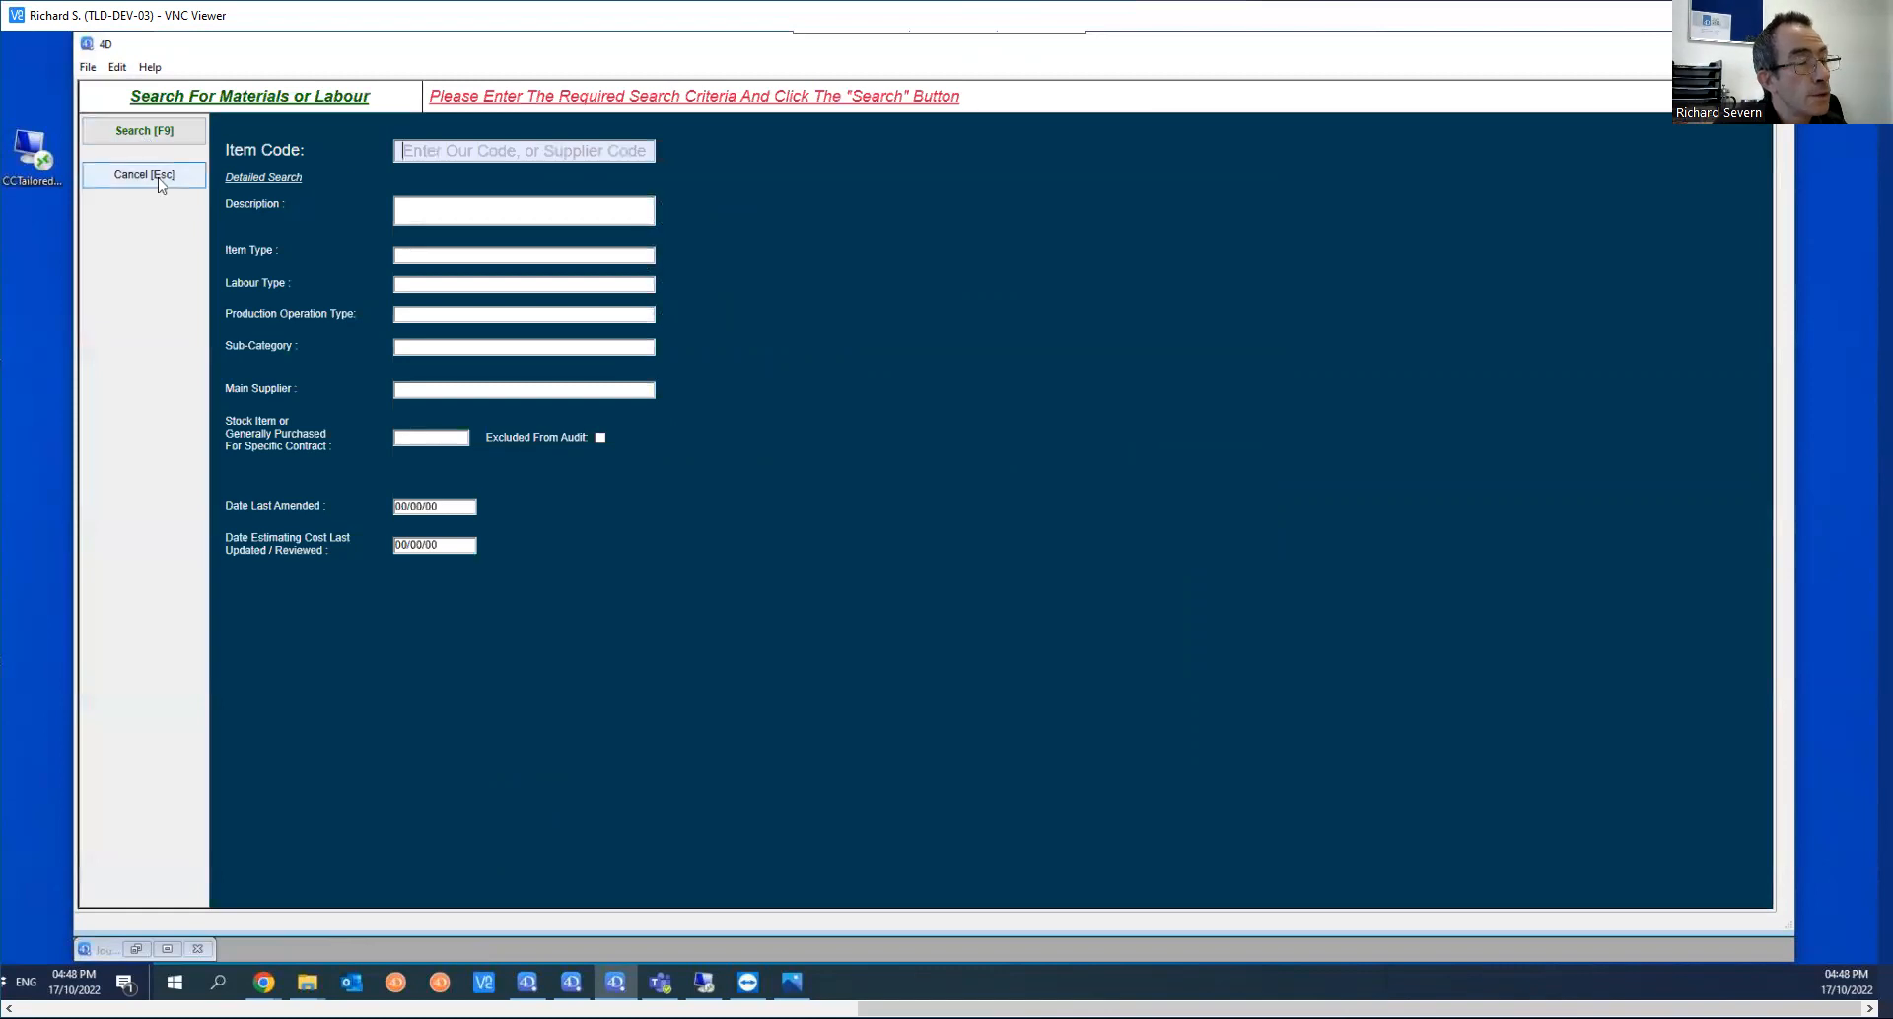
click(160, 178)
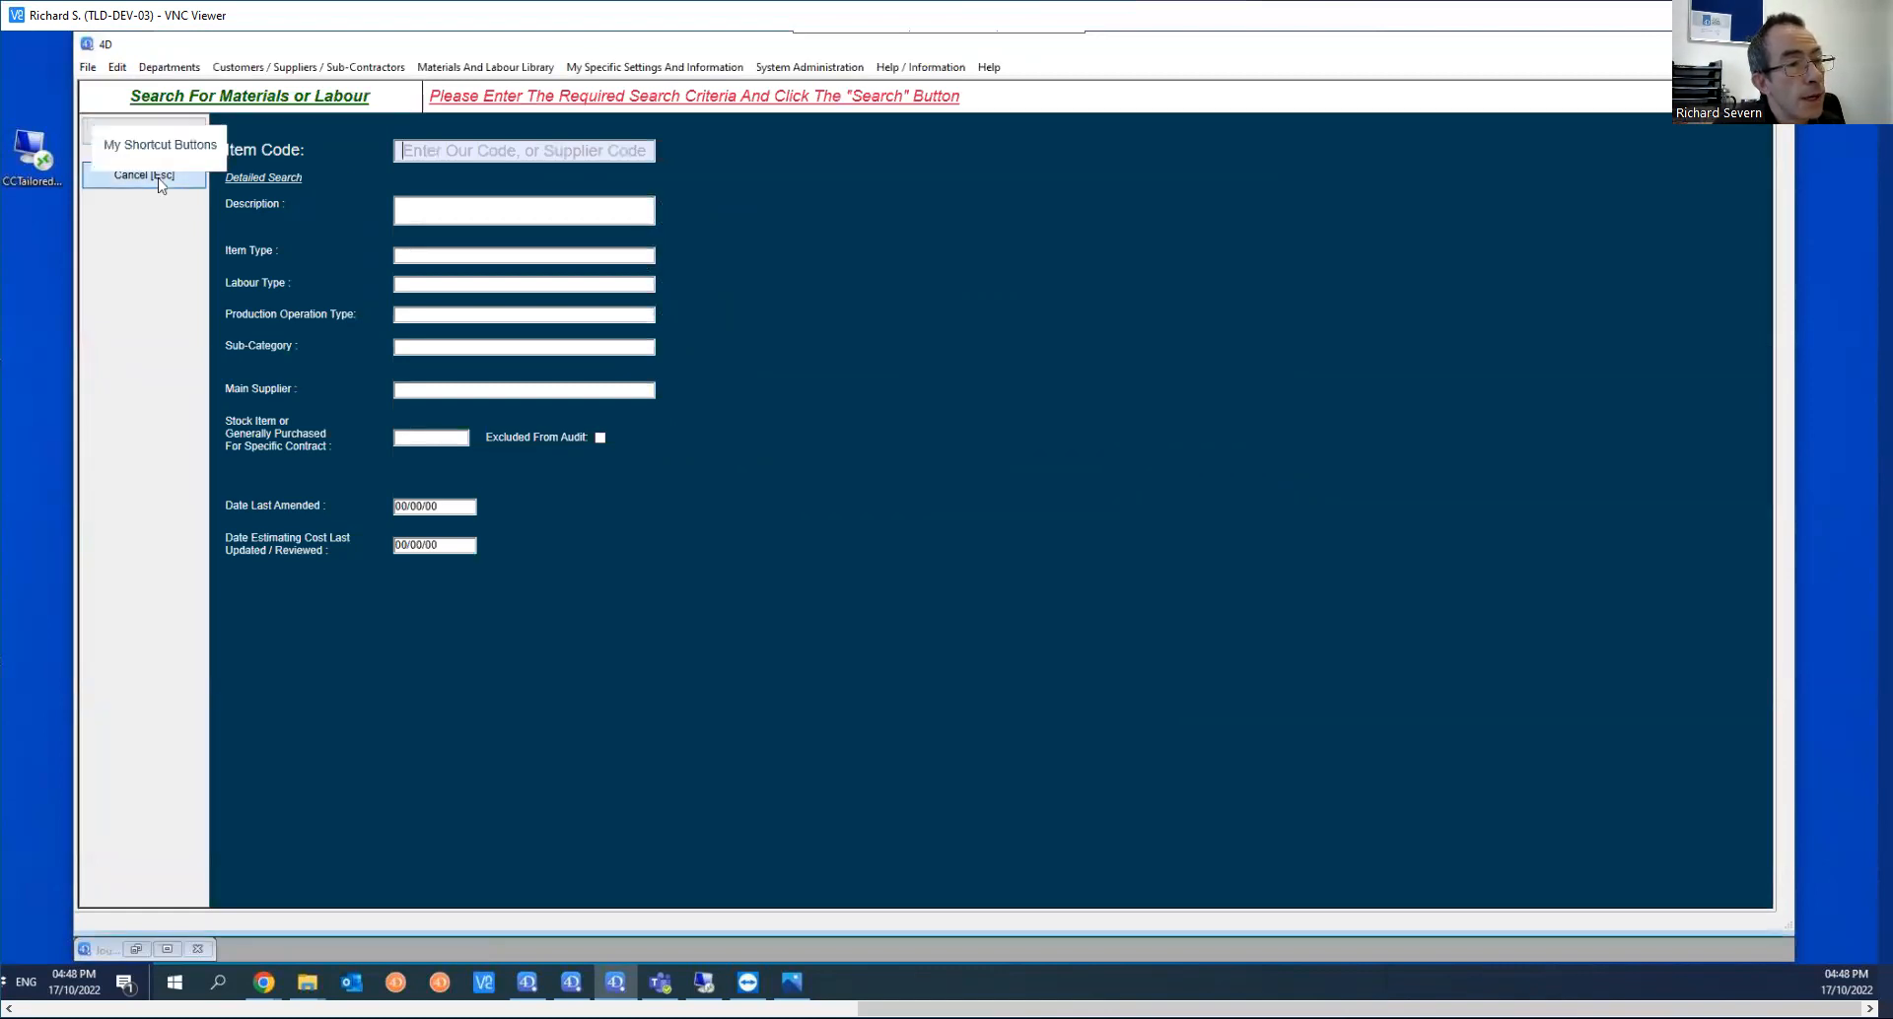